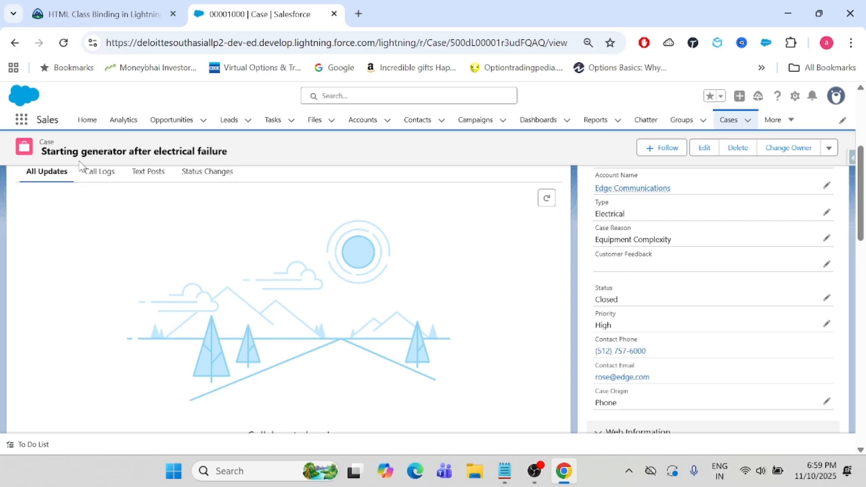
# - Open the case record page for editing in Lightning App Builder and select the Customer Feedback field under Case Information
pyautogui.click(793, 97)
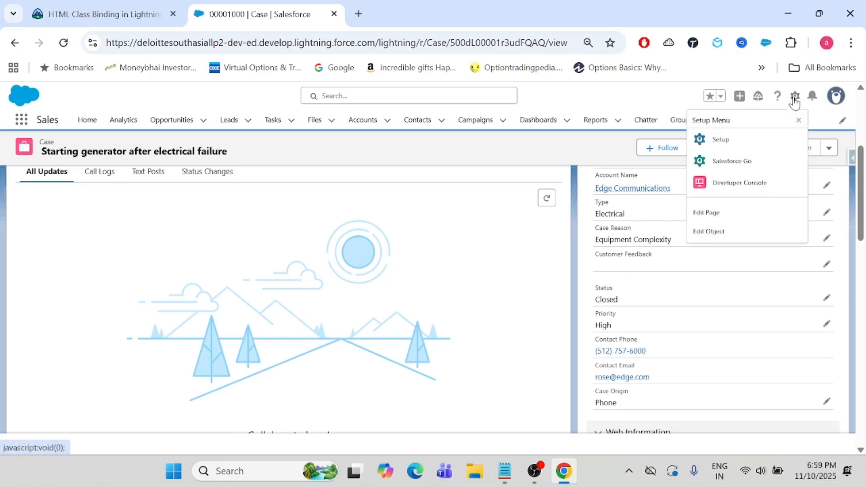
pyautogui.click(742, 217)
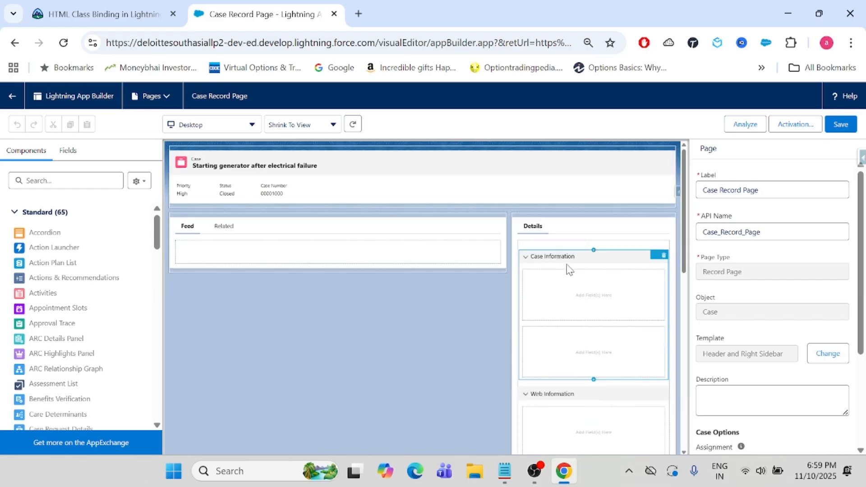
pyautogui.scroll(-2, 563, 255)
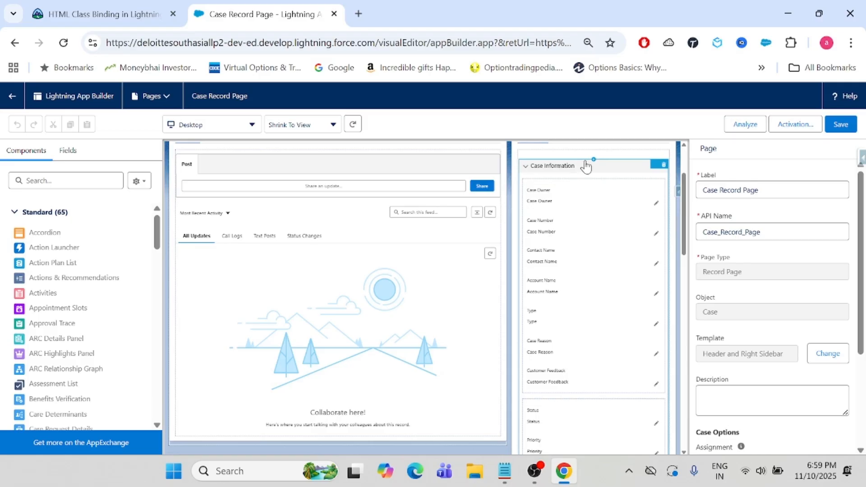
pyautogui.click(555, 372)
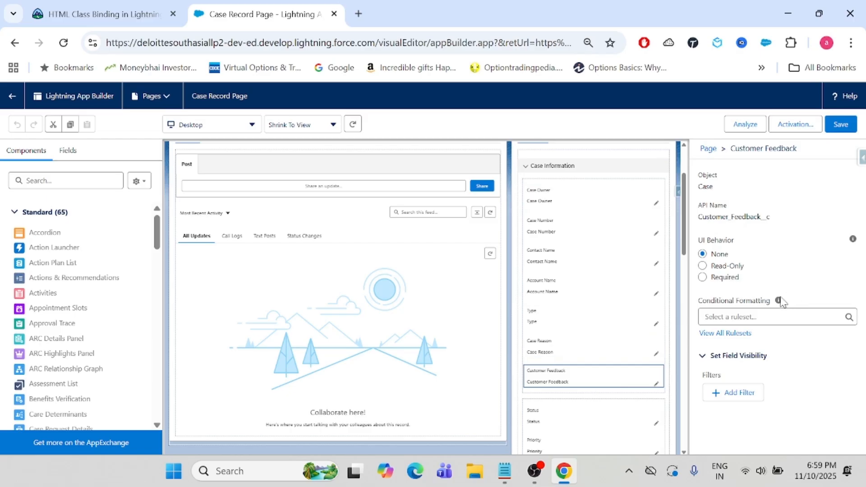
# - Create a conditional formatting ruleset named "Customer satisfaction Level" for the Customer Feedback field and continue to its first rule
pyautogui.click(765, 317)
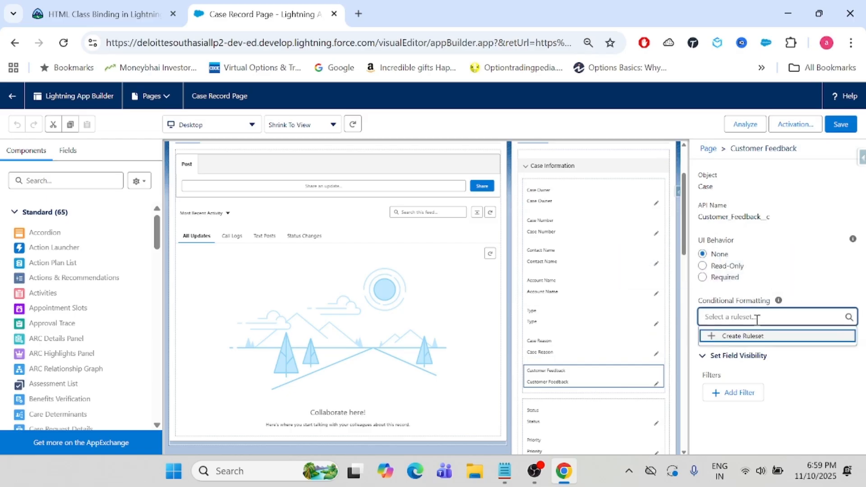
pyautogui.click(730, 336)
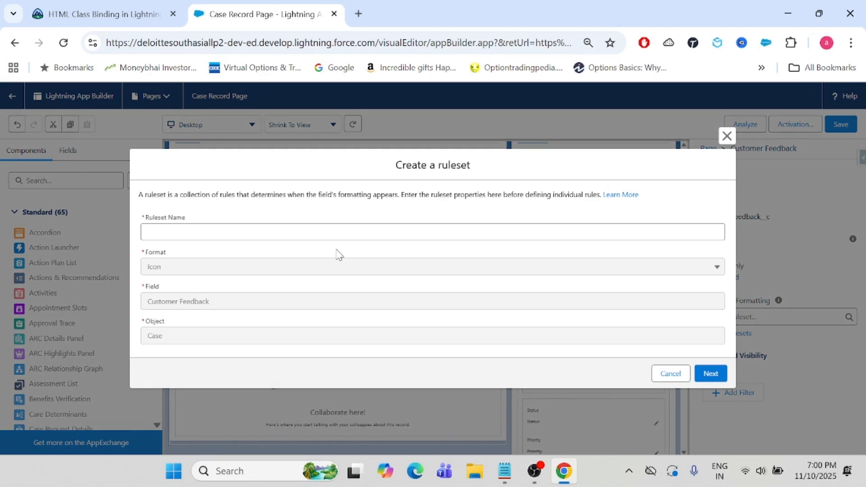
pyautogui.click(380, 230)
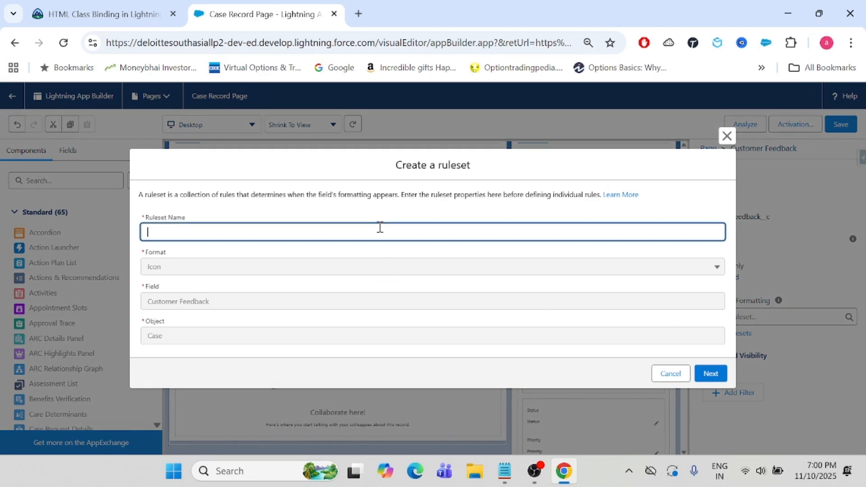
pyautogui.write('Customer satisfaction')
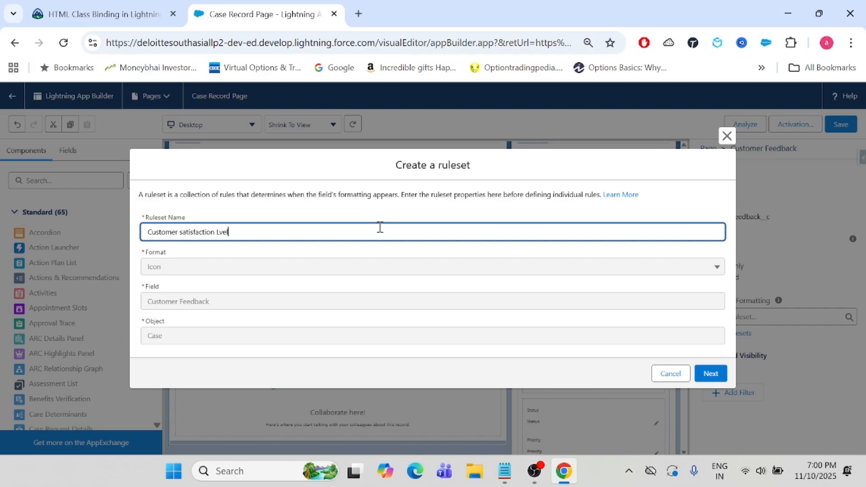
pyautogui.write(' Le')
pyautogui.click(222, 247)
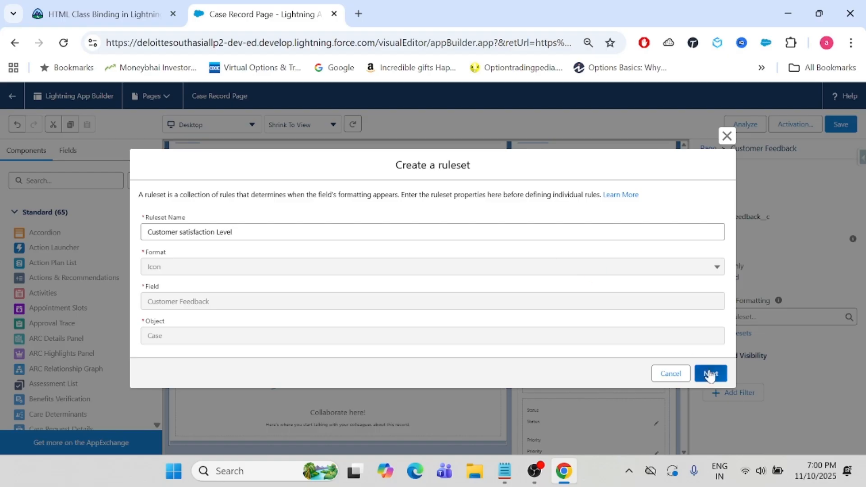
pyautogui.click(710, 375)
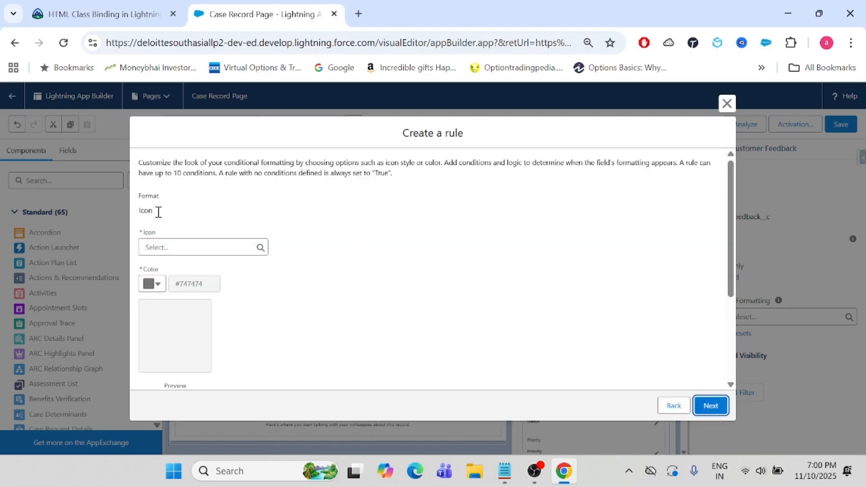
# - Give the first rule the Smiling Face icon in green
pyautogui.click(177, 250)
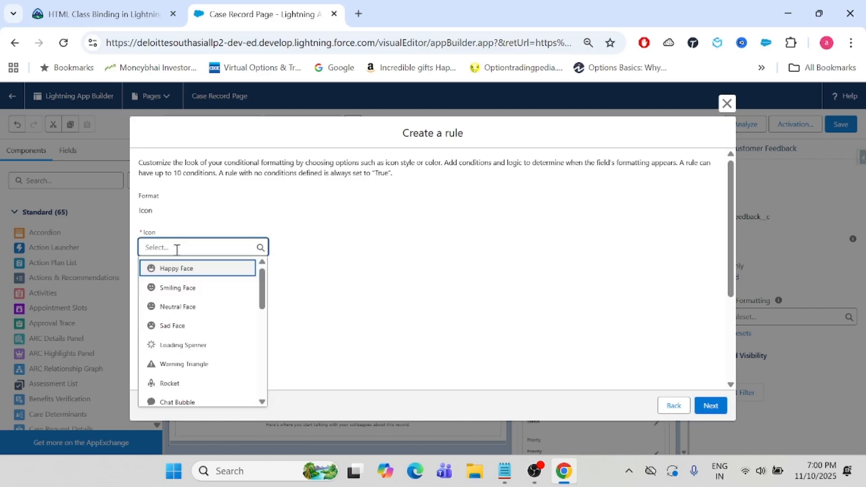
pyautogui.click(211, 288)
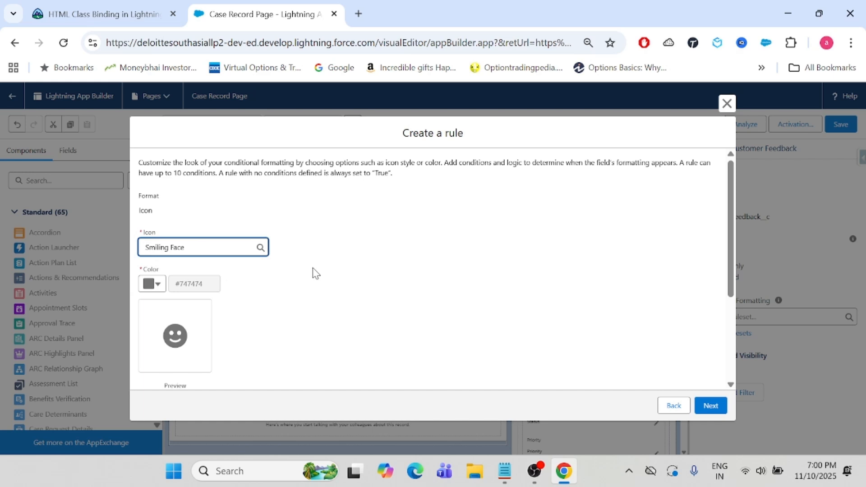
pyautogui.scroll(-2, 311, 273)
pyautogui.click(156, 216)
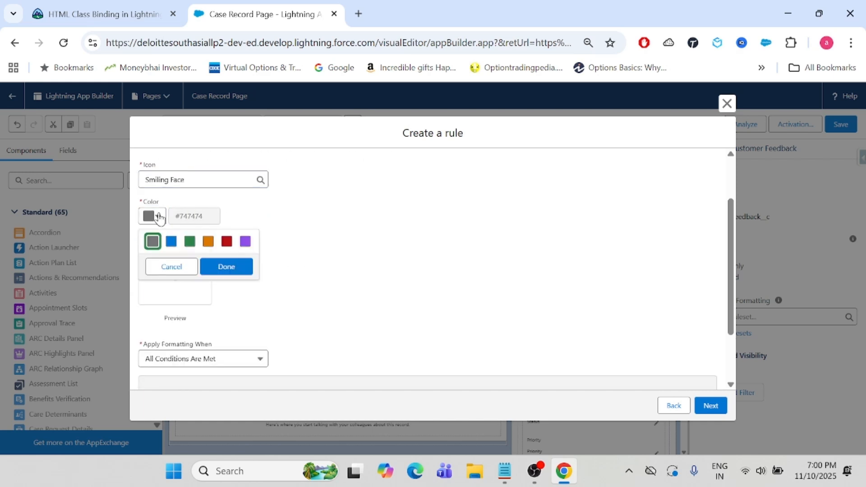
pyautogui.click(189, 241)
pyautogui.click(226, 271)
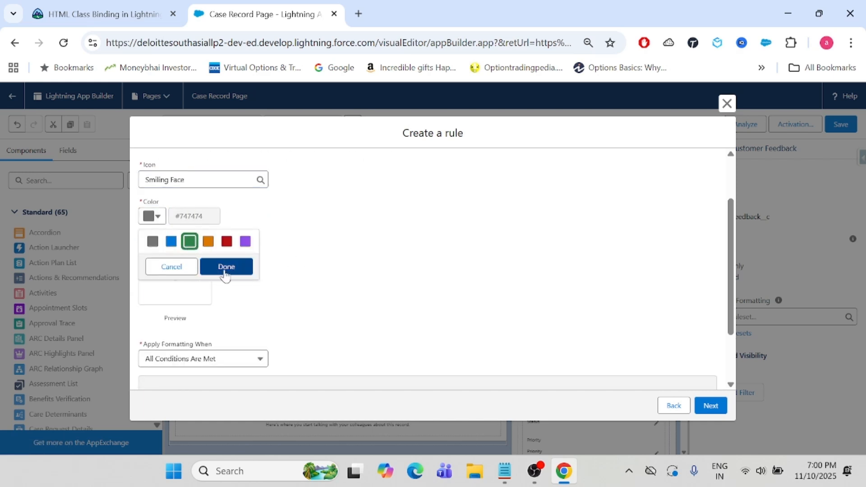
# - Set the green smiling face rule's condition to Customer Feedback Equal Positive and complete the rule
pyautogui.scroll(-2, 331, 260)
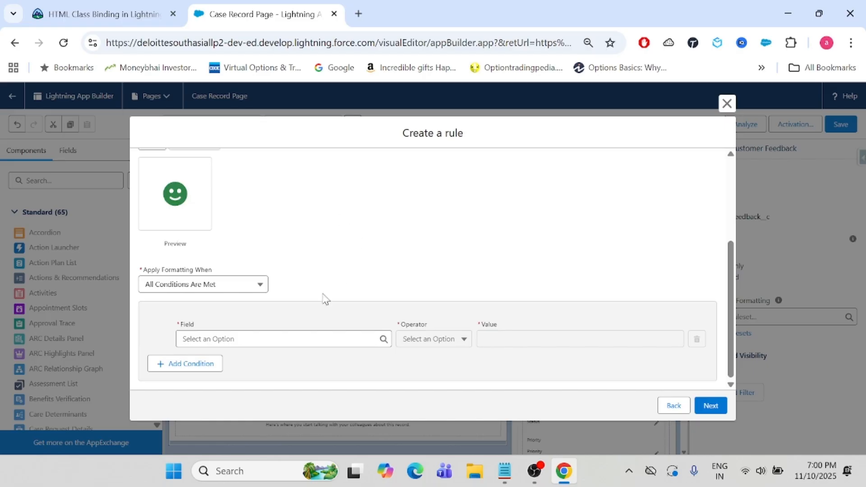
pyautogui.click(261, 336)
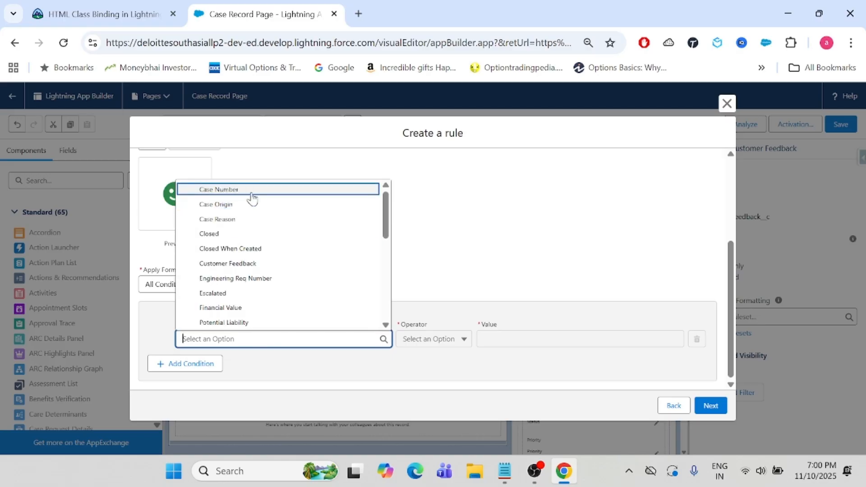
pyautogui.click(252, 264)
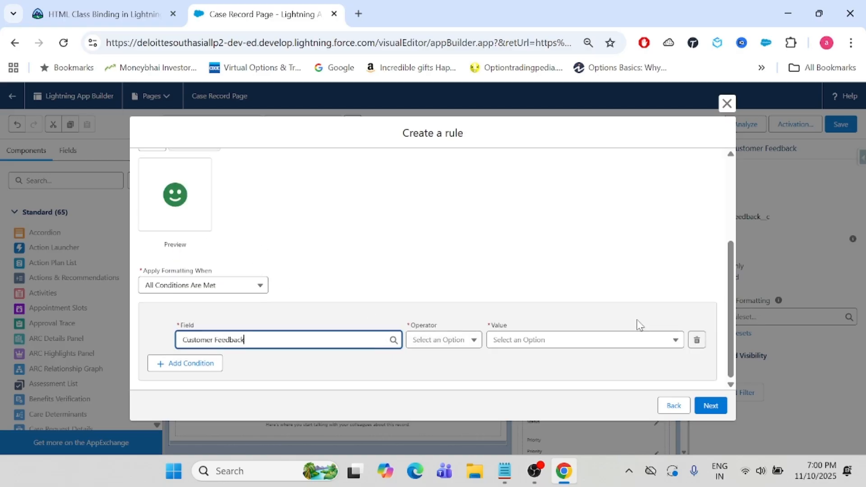
pyautogui.click(446, 340)
pyautogui.click(461, 360)
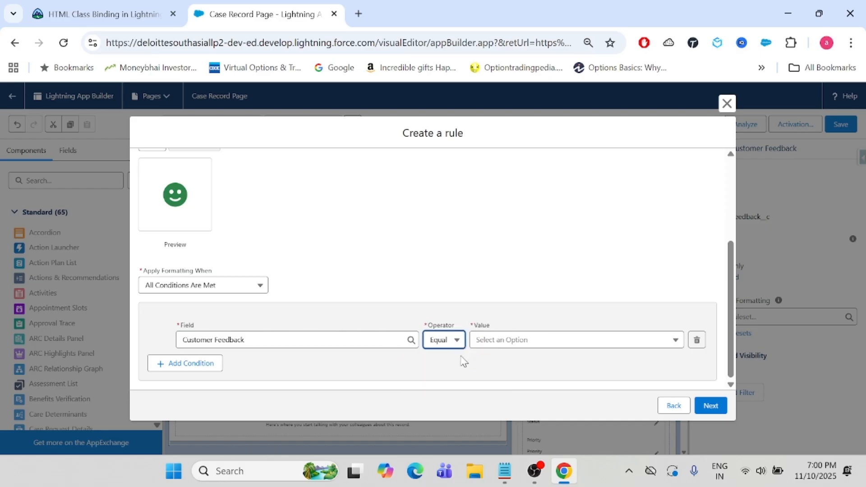
pyautogui.click(560, 338)
pyautogui.click(540, 363)
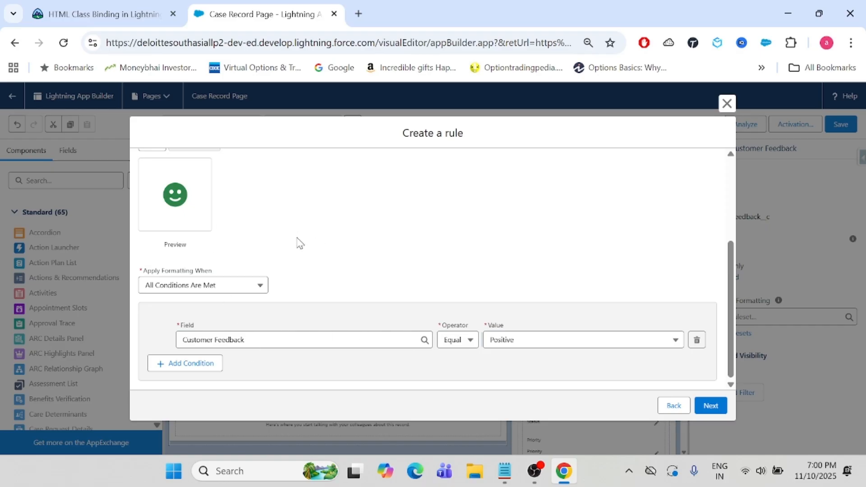
pyautogui.scroll(3, 493, 232)
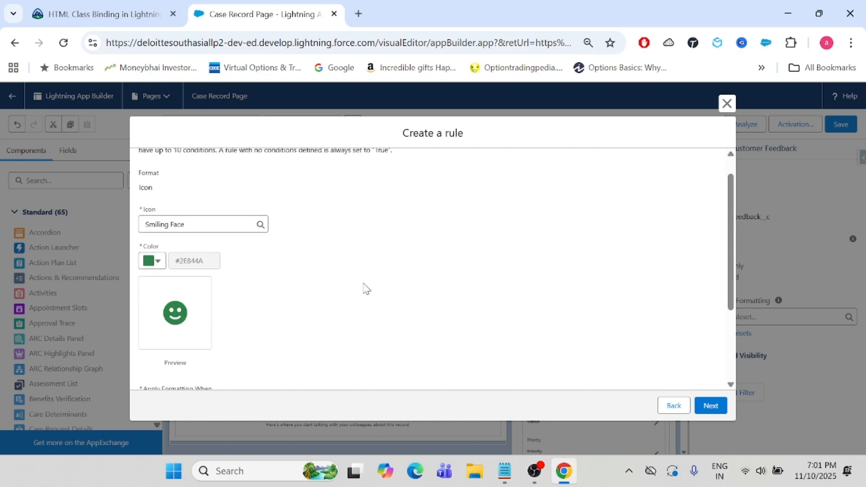
pyautogui.scroll(-3, 374, 288)
pyautogui.click(710, 406)
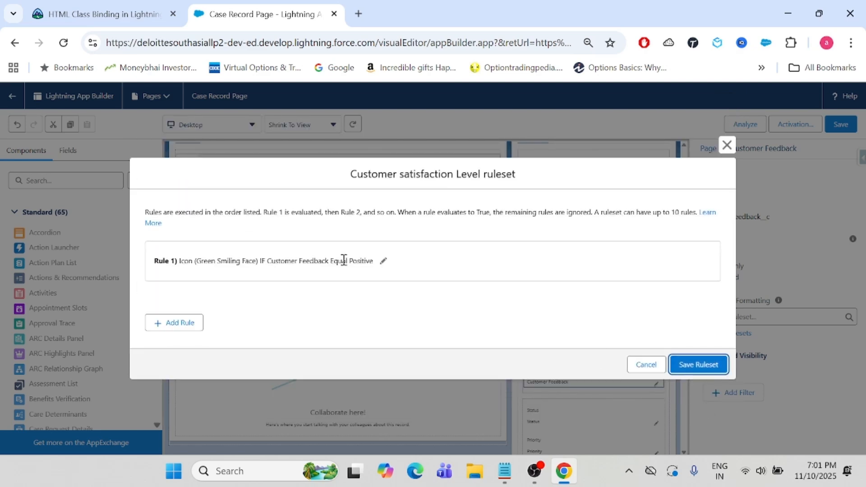
# - Add a second rule to the ruleset with the Neutral Face icon in orange
pyautogui.click(167, 321)
pyautogui.click(178, 249)
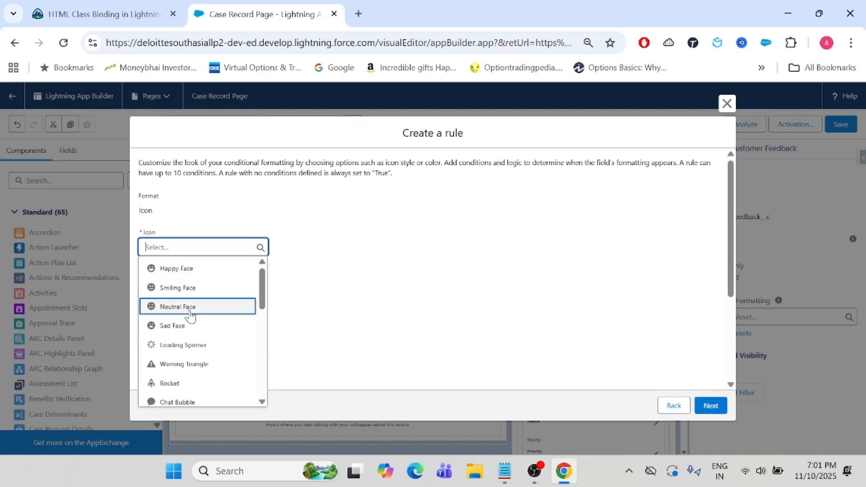
pyautogui.click(190, 315)
pyautogui.click(159, 291)
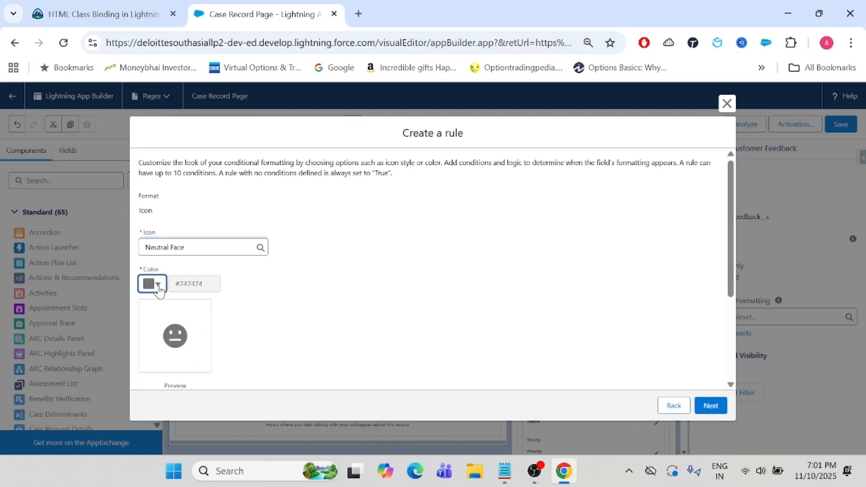
pyautogui.click(208, 309)
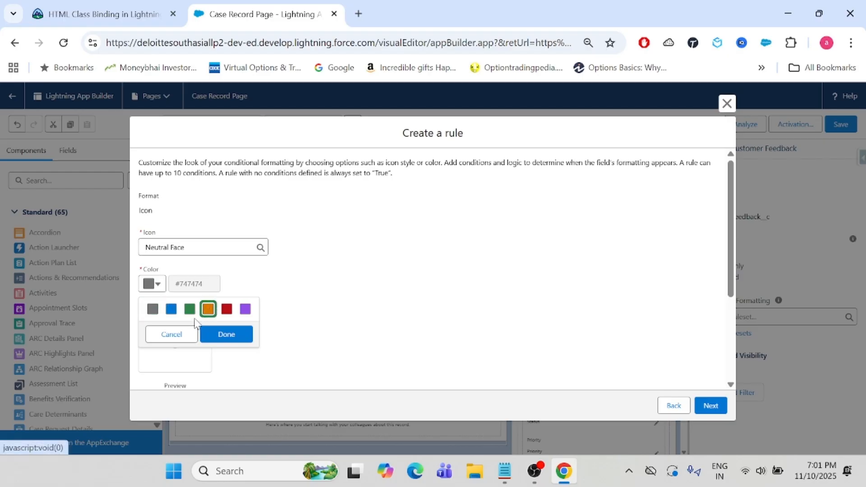
pyautogui.click(230, 334)
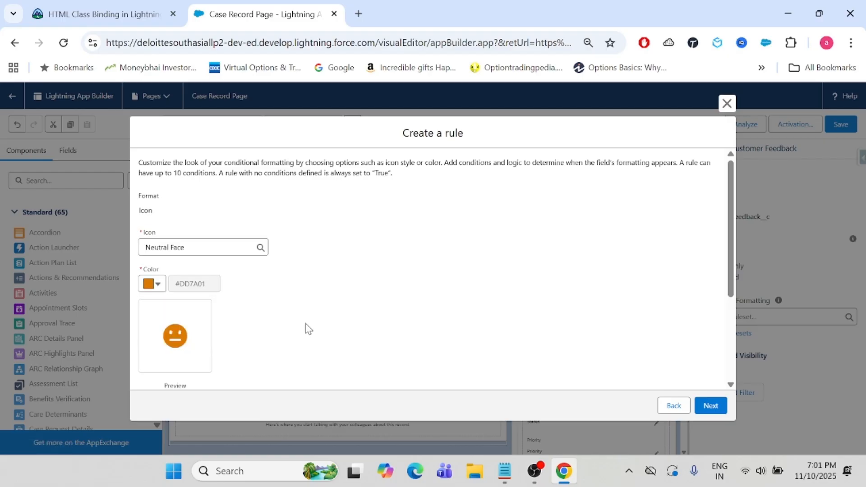
# - Set the orange neutral face rule's condition to Customer Feedback Equal Neutral and complete the rule
pyautogui.scroll(-3, 304, 328)
pyautogui.click(279, 347)
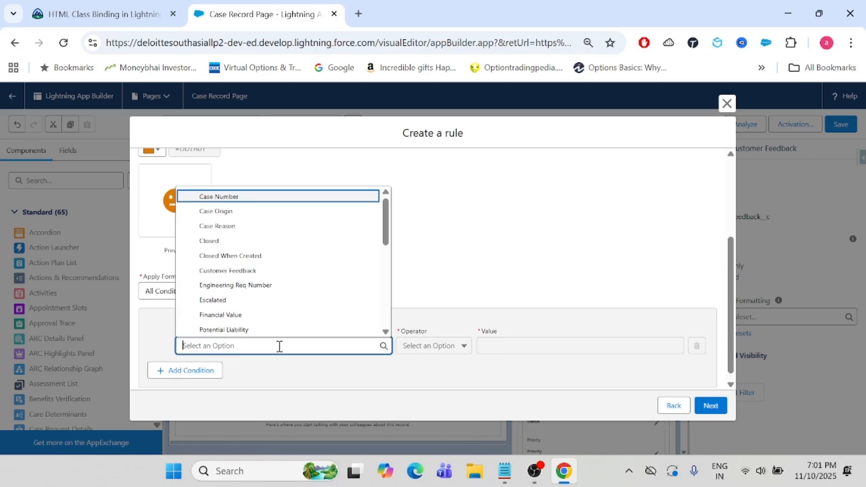
pyautogui.click(230, 271)
pyautogui.click(434, 347)
pyautogui.click(435, 363)
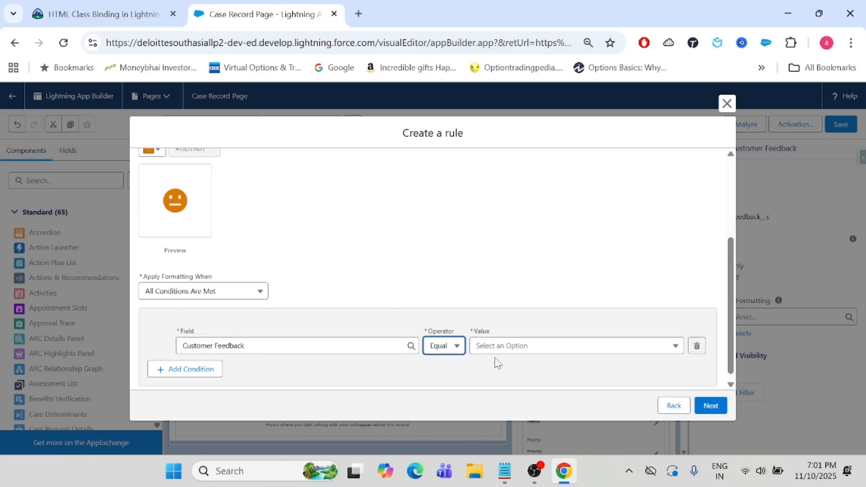
pyautogui.click(514, 349)
pyautogui.click(515, 384)
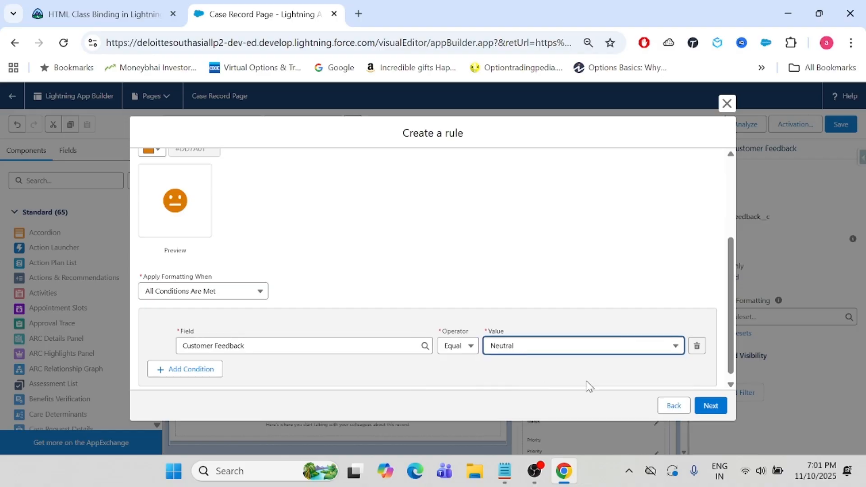
pyautogui.click(701, 406)
# - Add a third rule to the ruleset with the Sad Face icon in red
pyautogui.click(195, 329)
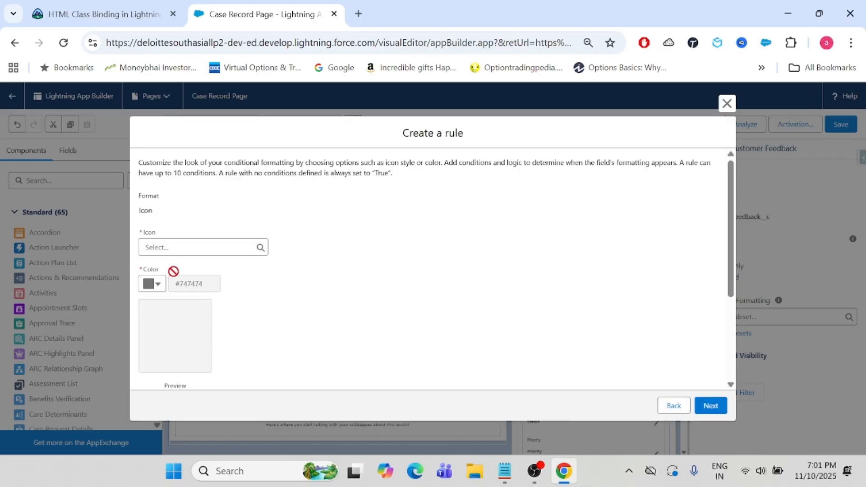
pyautogui.click(172, 247)
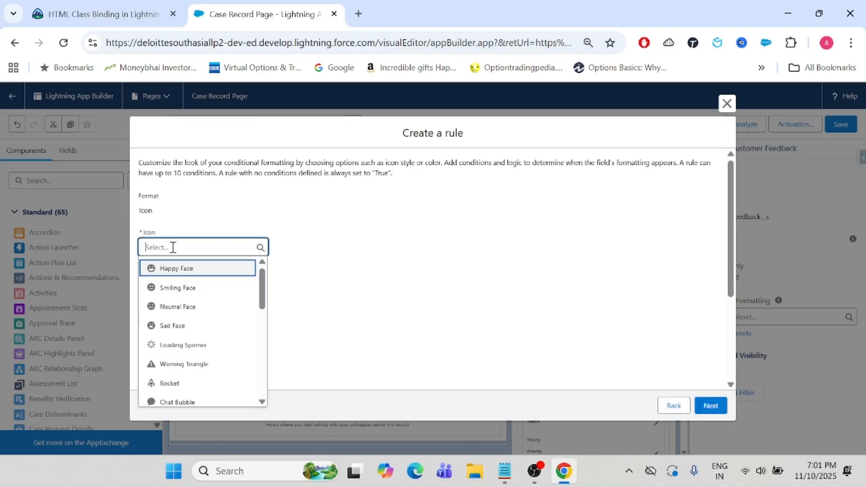
pyautogui.click(189, 326)
pyautogui.click(158, 286)
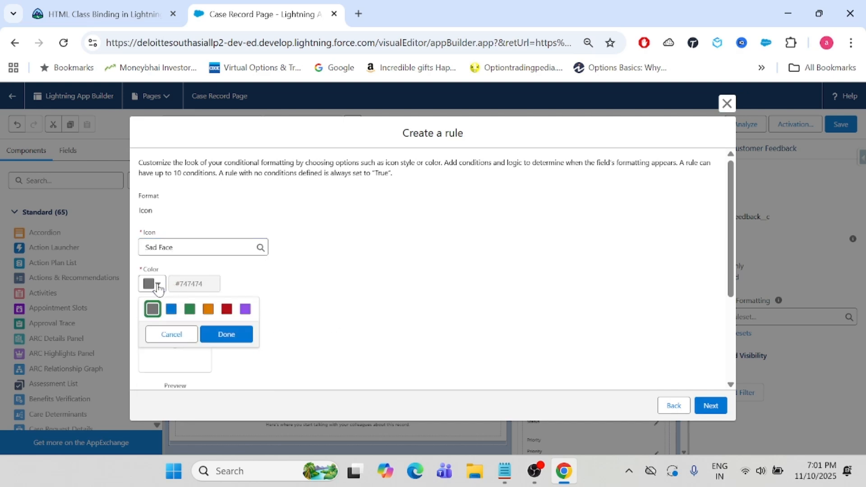
pyautogui.click(226, 310)
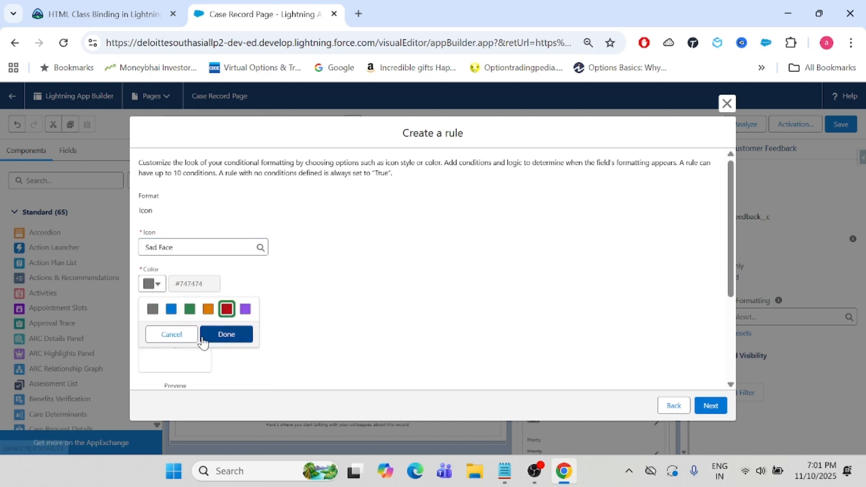
pyautogui.click(227, 334)
# - Set the red sad face rule's condition to Customer Feedback Equal Negative and complete the rule
pyautogui.scroll(-3, 315, 311)
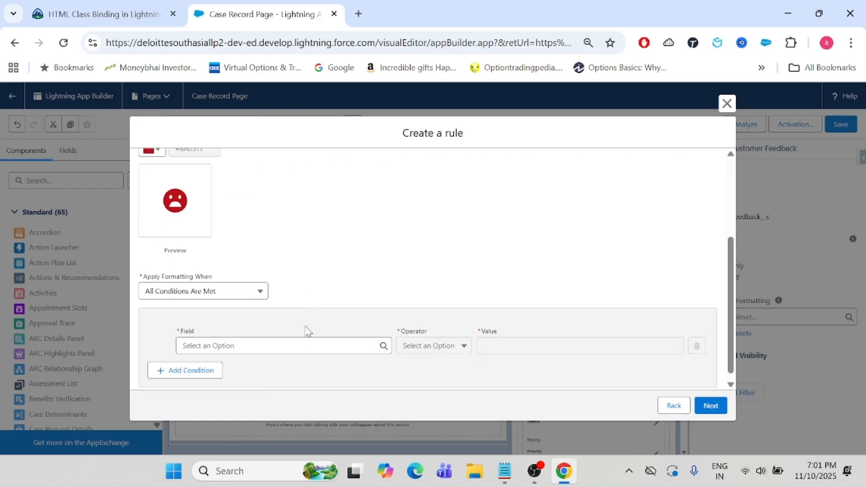
pyautogui.click(296, 347)
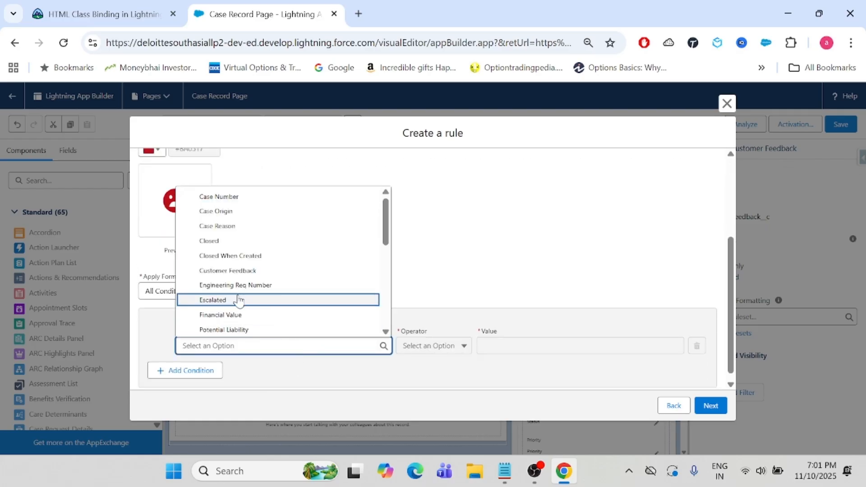
pyautogui.click(236, 272)
pyautogui.click(447, 349)
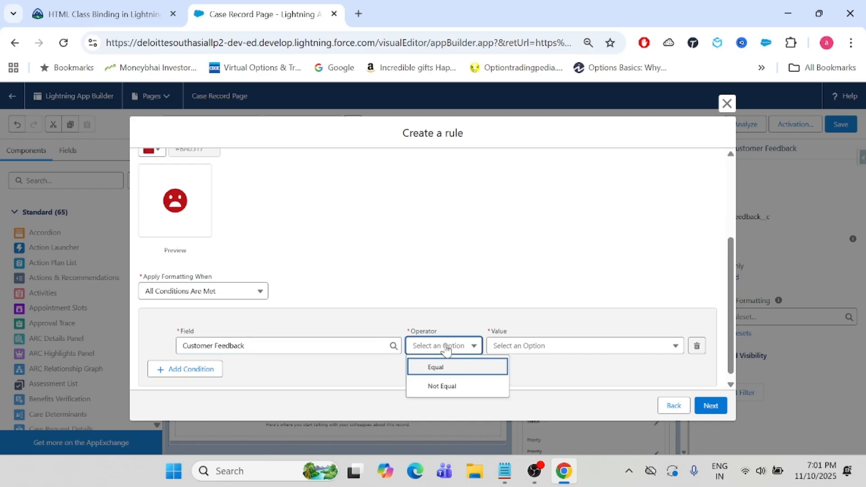
pyautogui.click(445, 368)
pyautogui.click(571, 346)
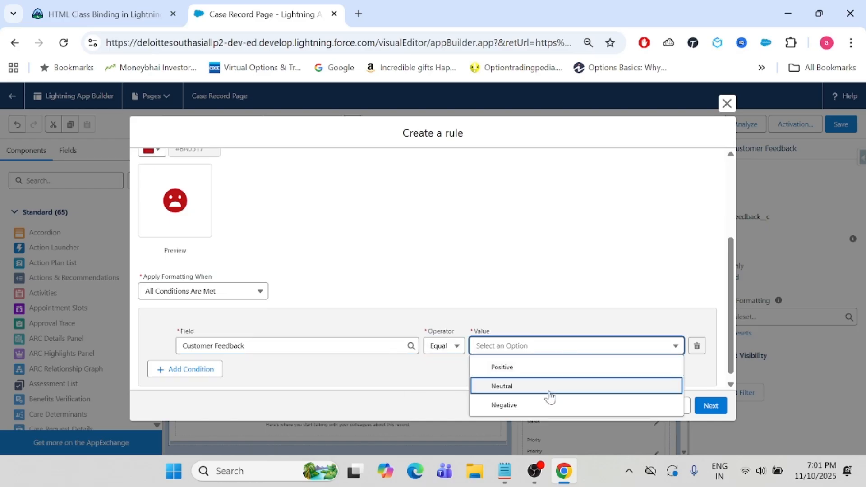
pyautogui.click(543, 407)
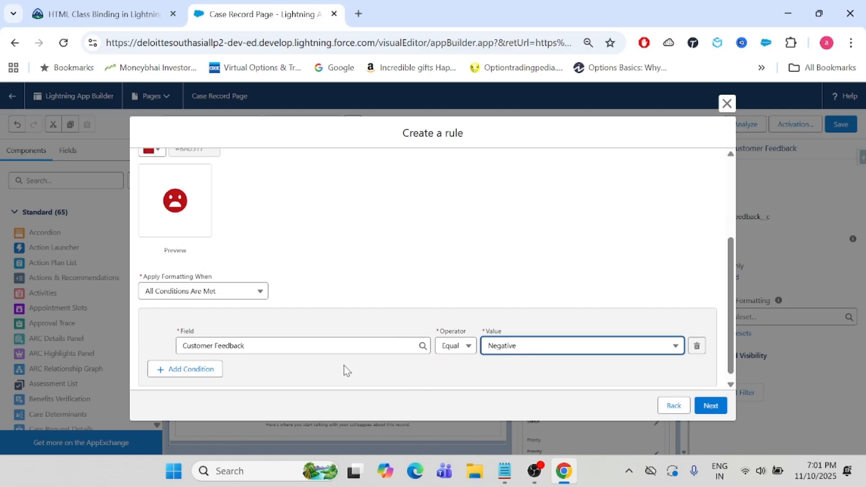
pyautogui.click(505, 255)
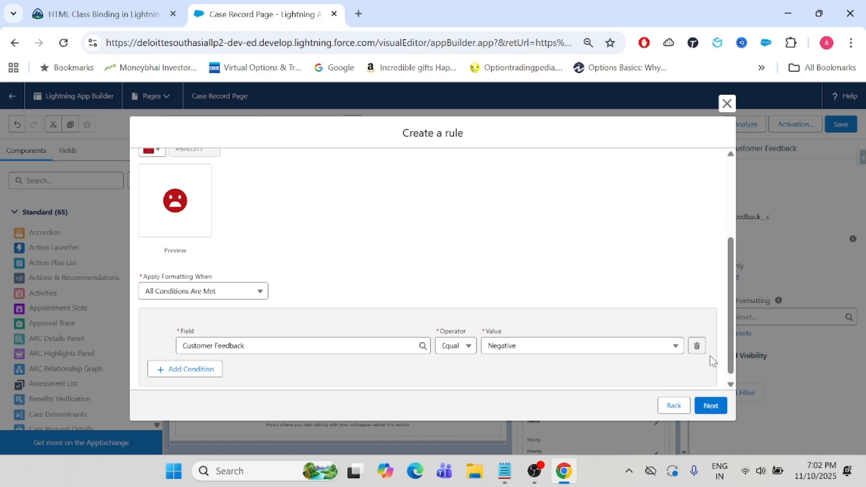
pyautogui.click(710, 405)
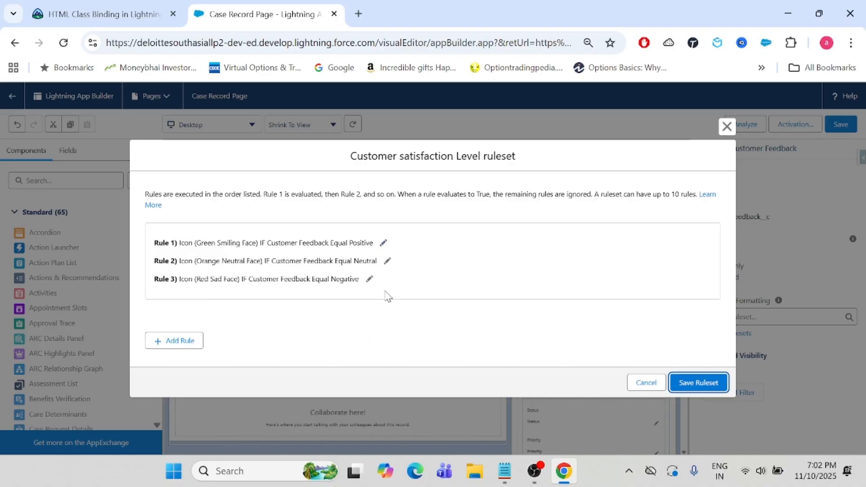
# - Reopen the third rule for editing and look through the available icon choices, keeping Sad Face
pyautogui.click(370, 280)
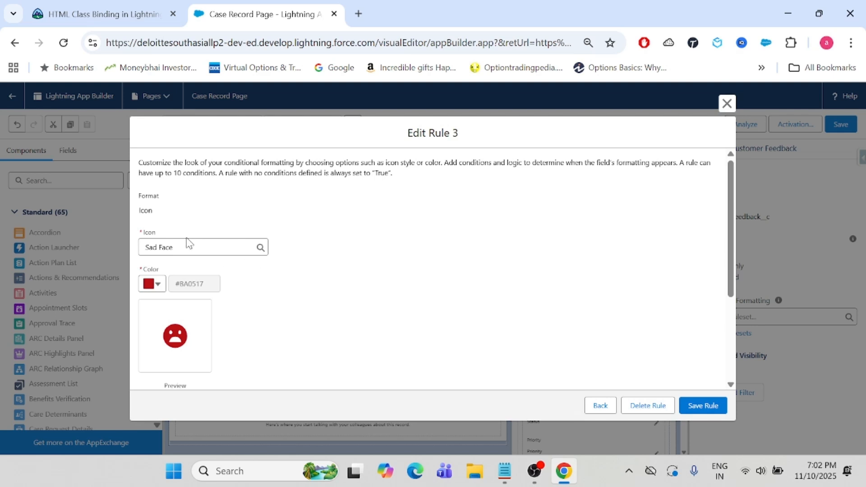
pyautogui.click(224, 251)
pyautogui.scroll(-3, 225, 305)
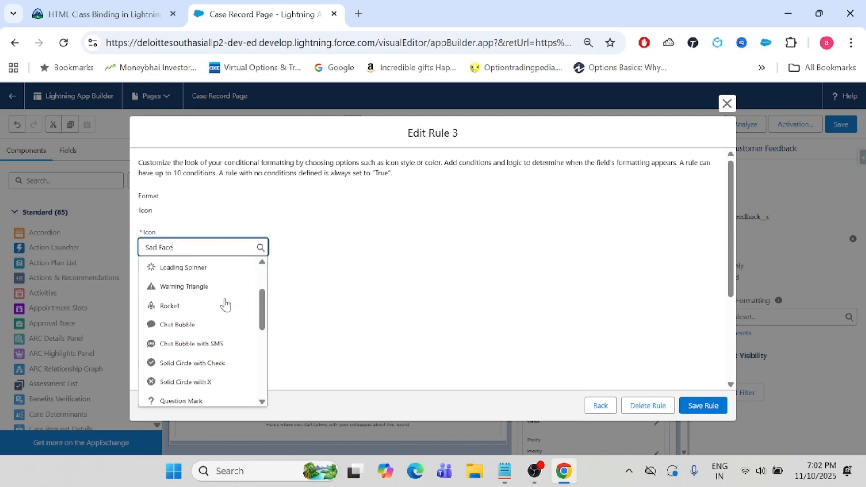
pyautogui.scroll(-5, 225, 305)
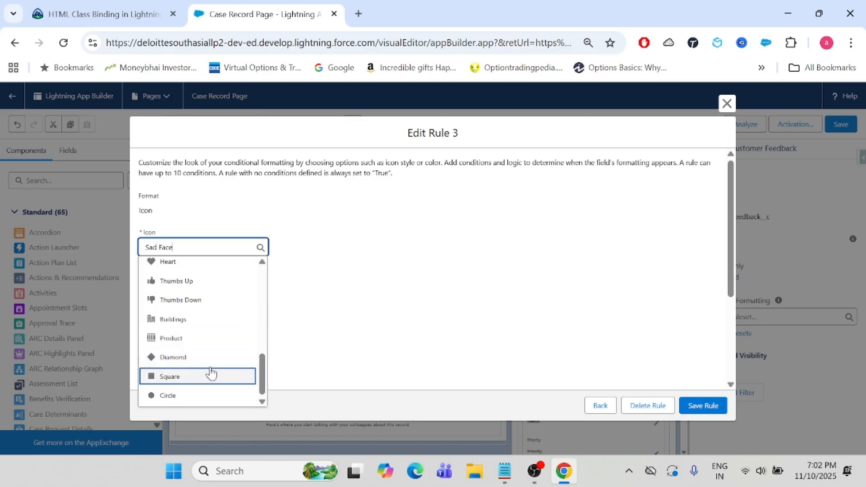
pyautogui.scroll(7, 210, 374)
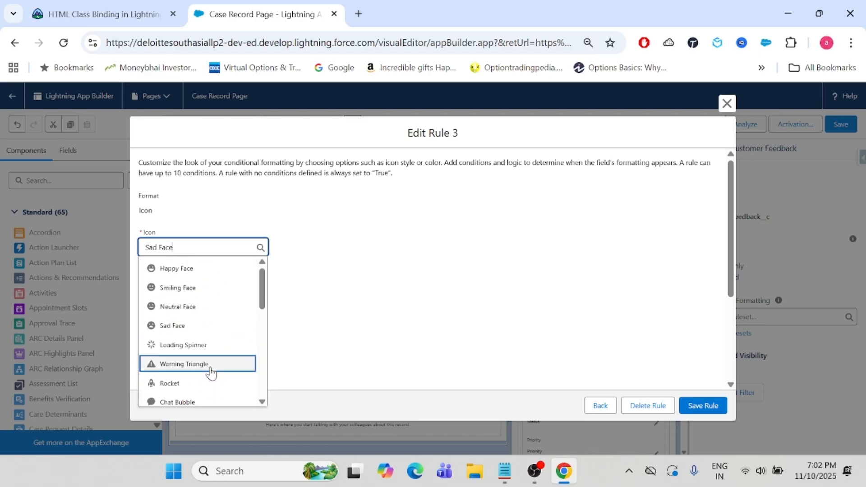
pyautogui.scroll(-7, 211, 374)
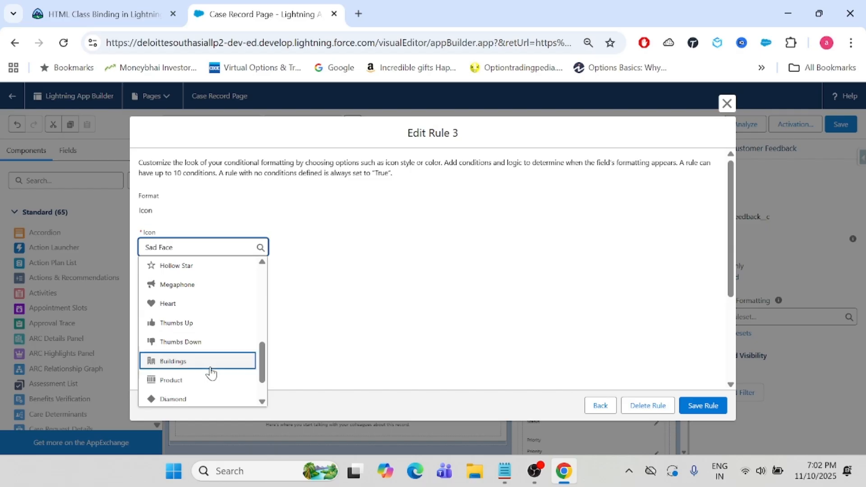
pyautogui.scroll(3, 210, 373)
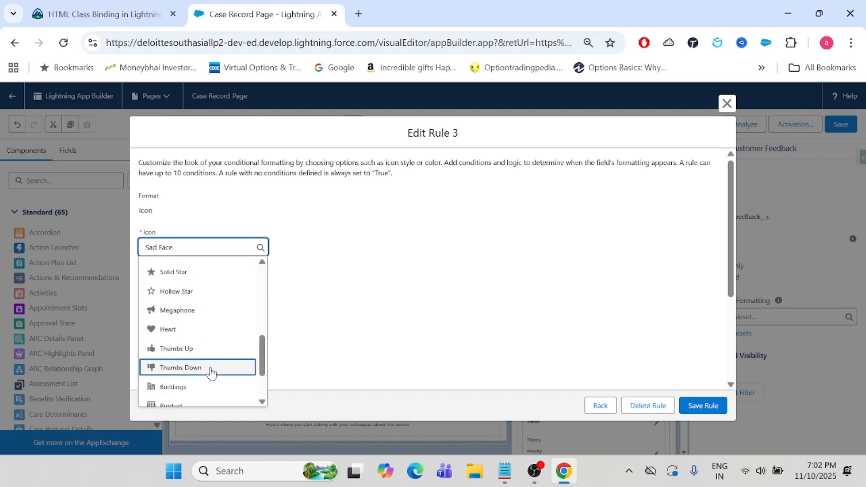
pyautogui.scroll(6, 221, 329)
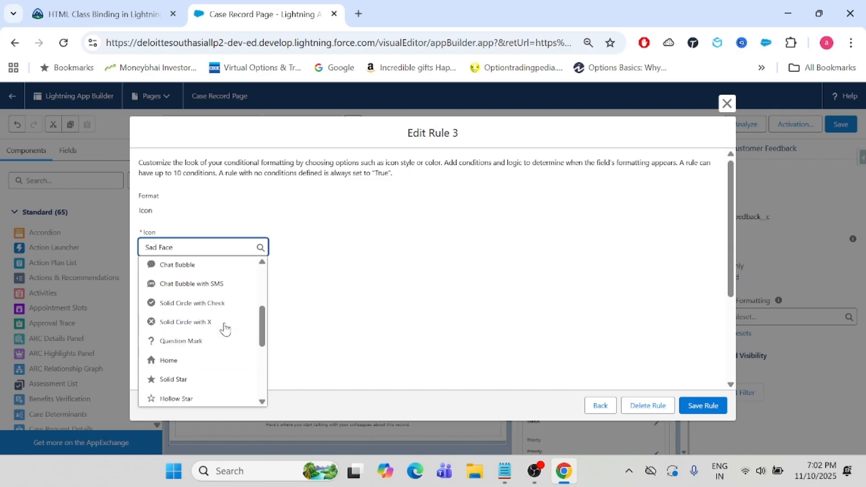
pyautogui.scroll(-3, 214, 367)
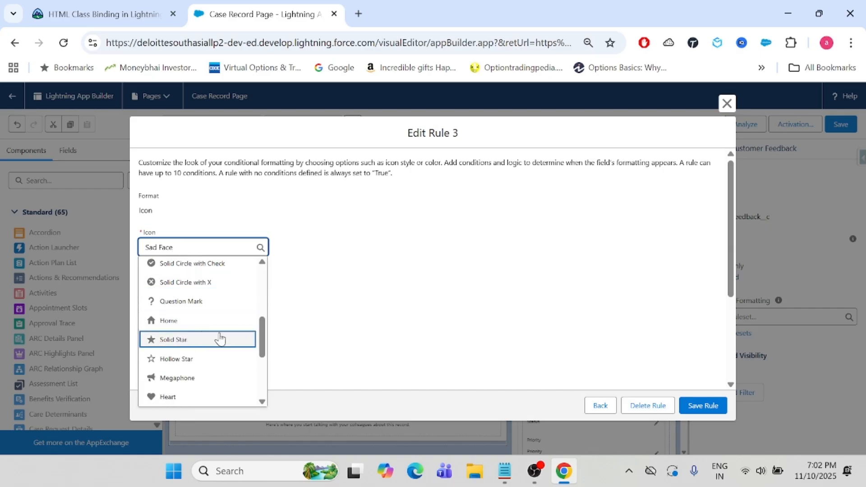
pyautogui.scroll(6, 232, 336)
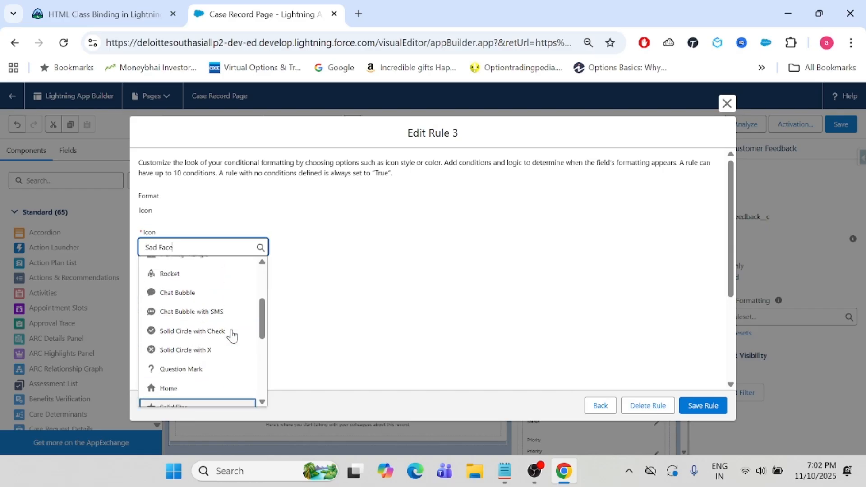
pyautogui.click(616, 337)
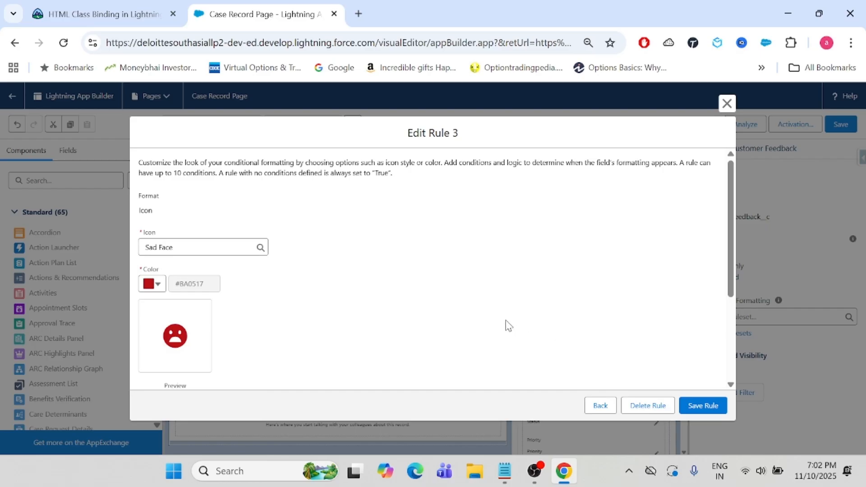
# - Save the third rule and the Customer satisfaction Level ruleset
pyautogui.click(702, 407)
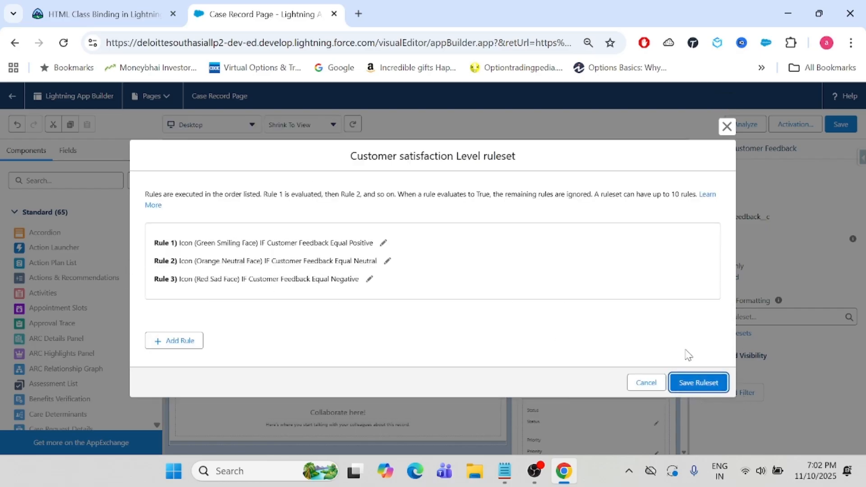
pyautogui.click(702, 383)
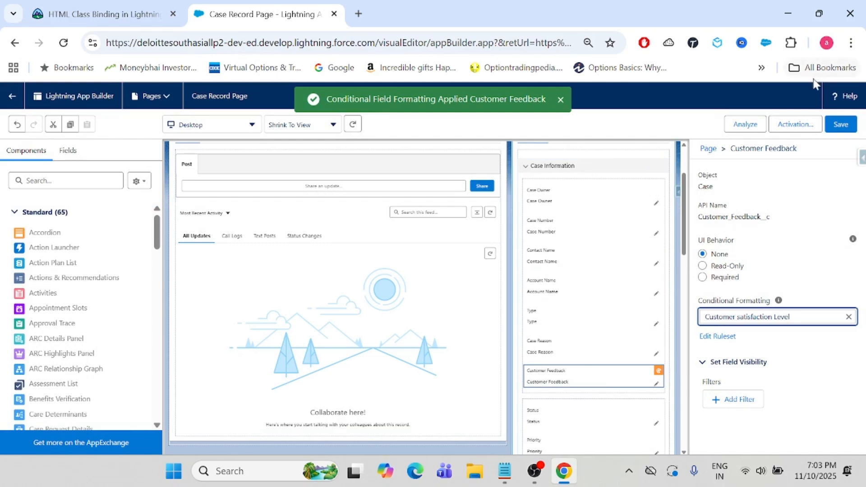
# - Reduce the browser's page zoom to one level below 80%
pyautogui.click(851, 42)
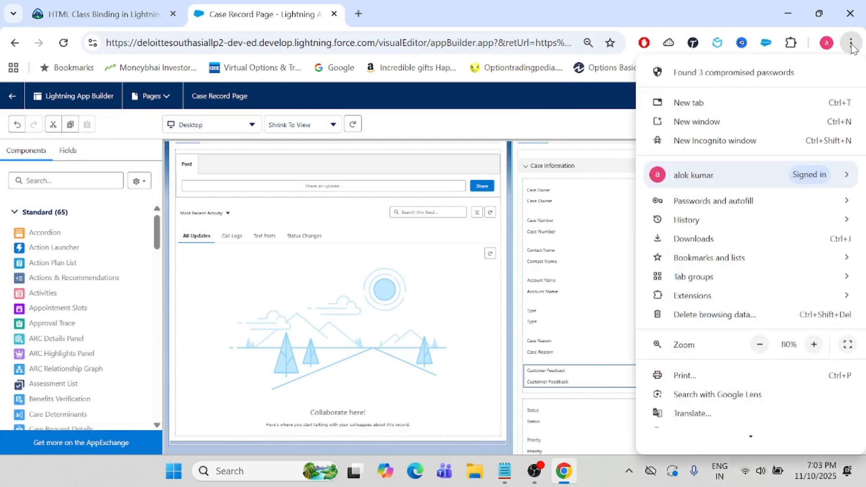
pyautogui.click(812, 344)
pyautogui.click(813, 344)
pyautogui.click(813, 345)
pyautogui.click(813, 344)
pyautogui.click(762, 349)
pyautogui.click(763, 348)
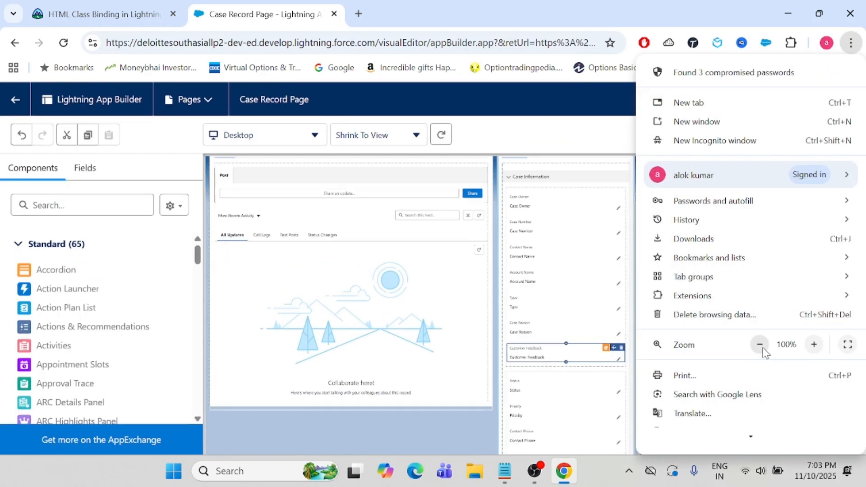
pyautogui.click(761, 348)
pyautogui.click(762, 348)
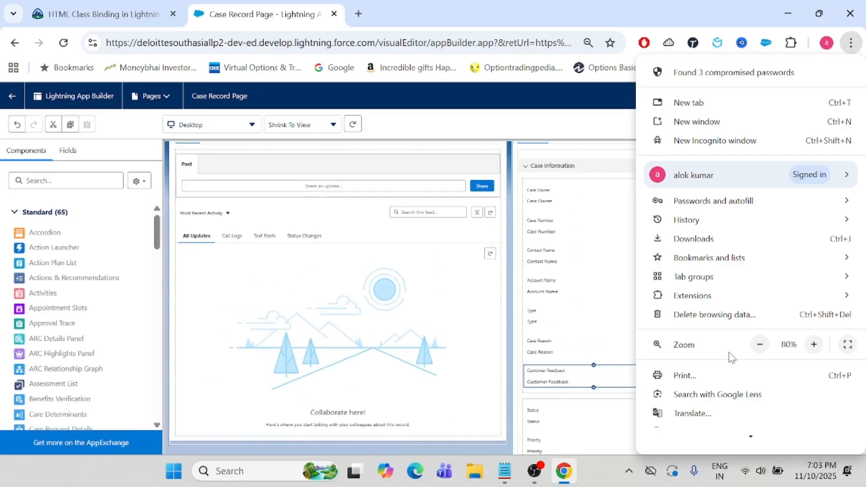
pyautogui.click(762, 346)
pyautogui.click(481, 454)
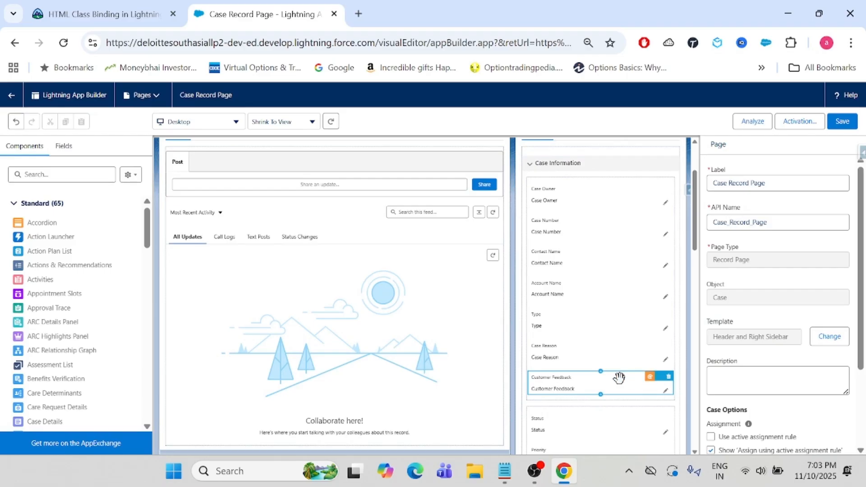
# - Check the ruleset assigned to the Customer Feedback field, save the Case Record Page and return to the case record
pyautogui.click(581, 382)
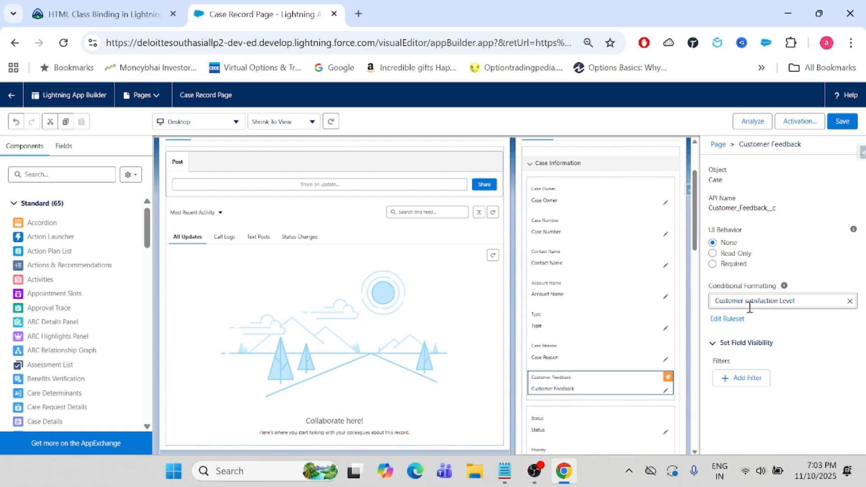
pyautogui.moveTo(786, 286)
pyautogui.click(842, 121)
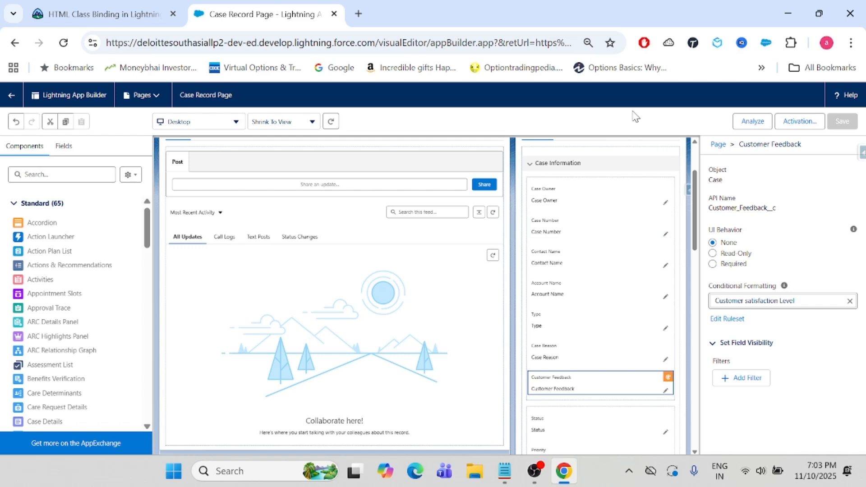
pyautogui.click(9, 98)
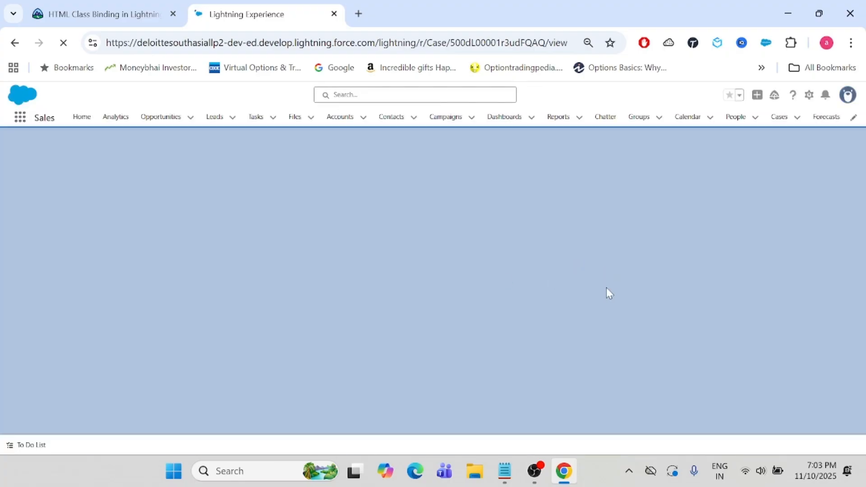
# - Set the case's Customer Feedback to Positive and save the record
pyautogui.scroll(-5, 545, 290)
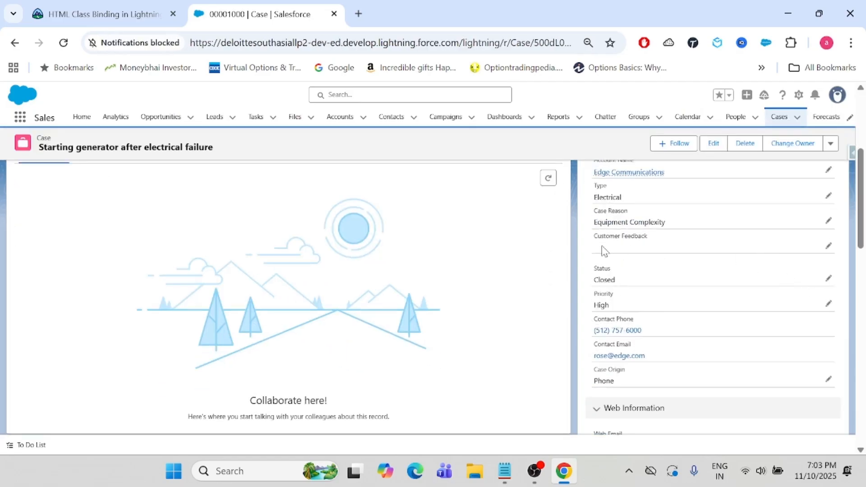
pyautogui.click(828, 246)
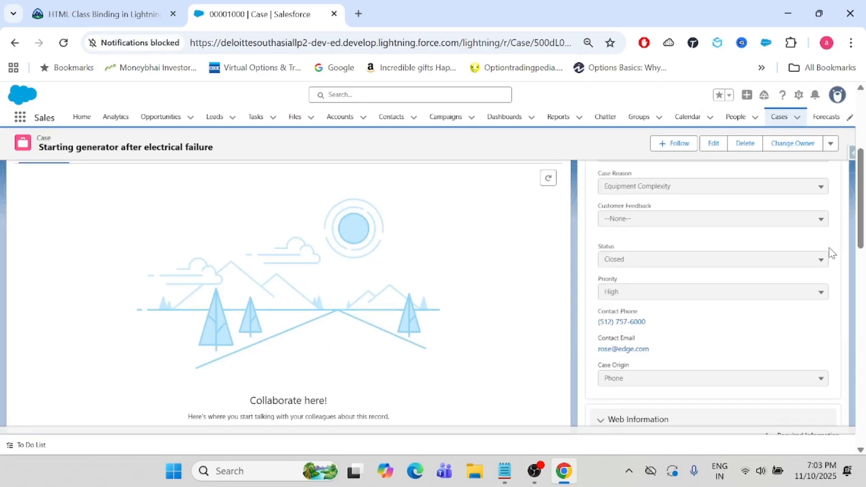
pyautogui.click(657, 284)
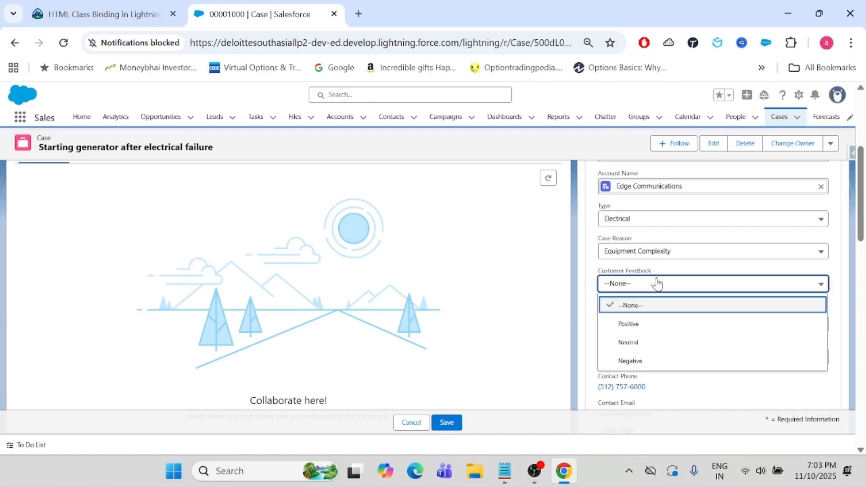
pyautogui.click(652, 324)
pyautogui.click(447, 424)
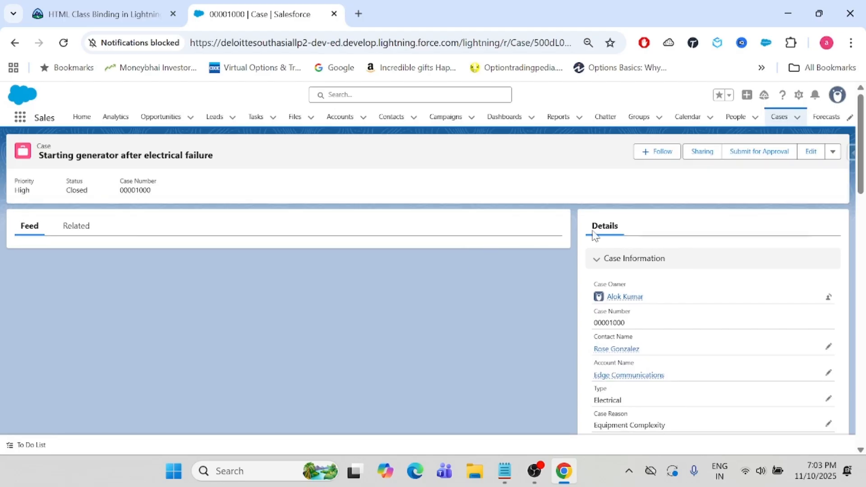
# - Check the Customer Feedback icon on the case, change the feedback to Negative and save the record
pyautogui.scroll(-5, 619, 289)
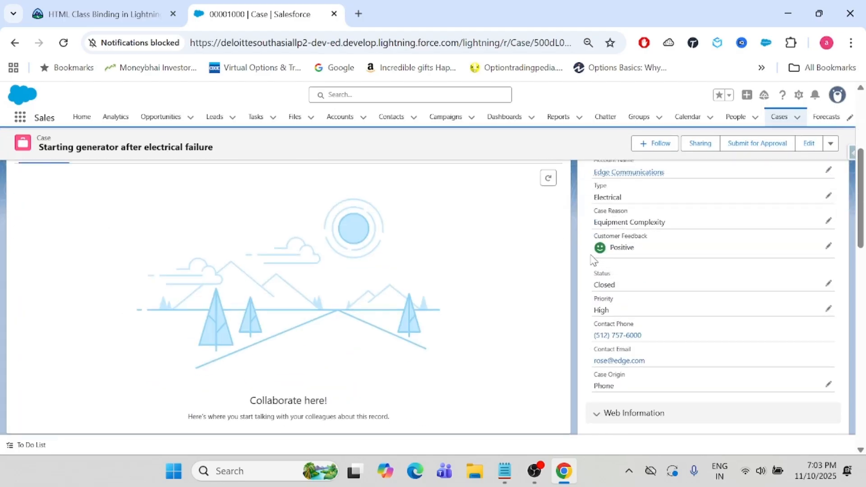
pyautogui.click(828, 246)
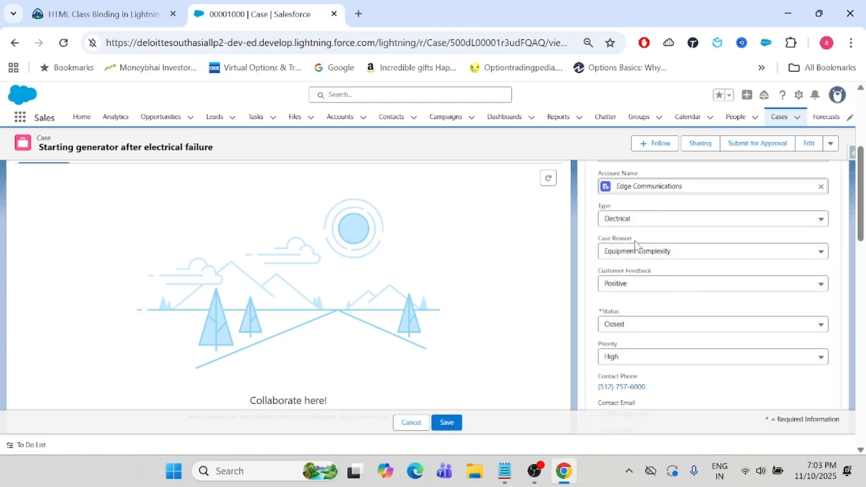
pyautogui.click(648, 286)
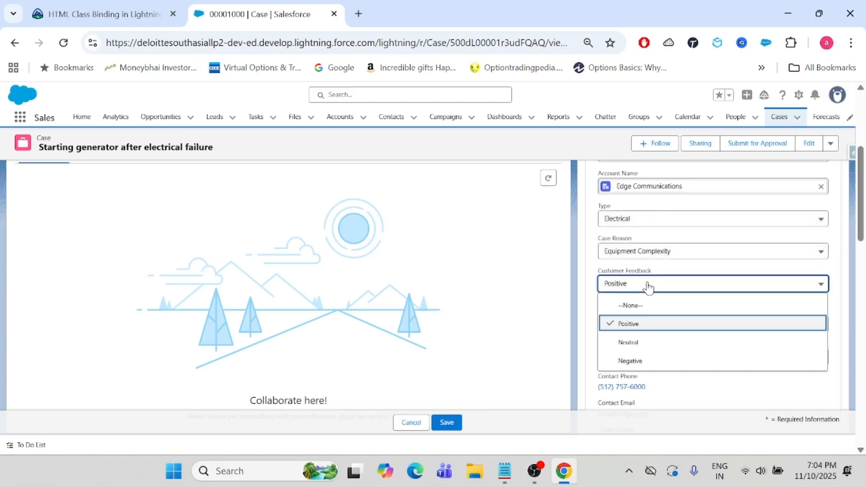
pyautogui.click(652, 362)
pyautogui.click(449, 422)
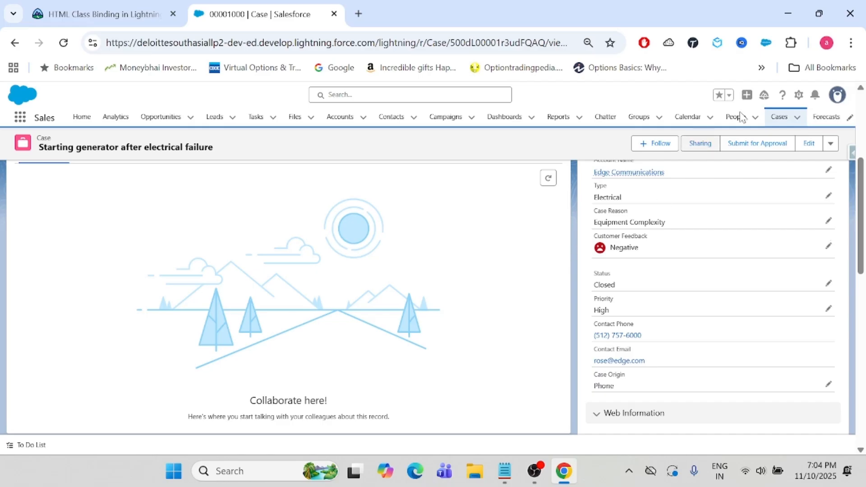
# - Open the case's record page for editing and select the Customer Feedback field in Case Information
pyautogui.click(797, 97)
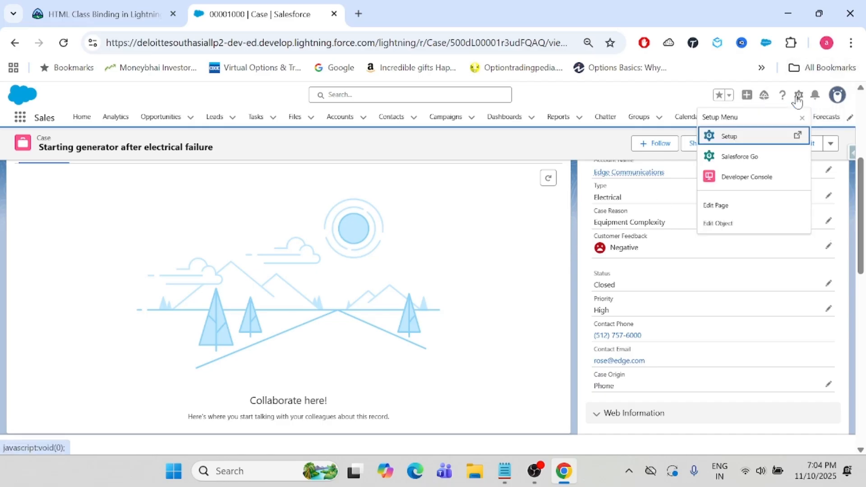
pyautogui.click(744, 208)
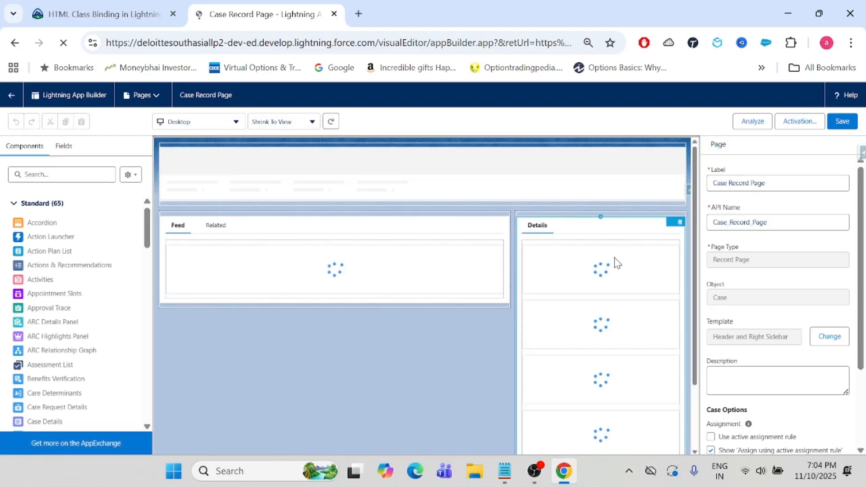
pyautogui.scroll(-2, 591, 305)
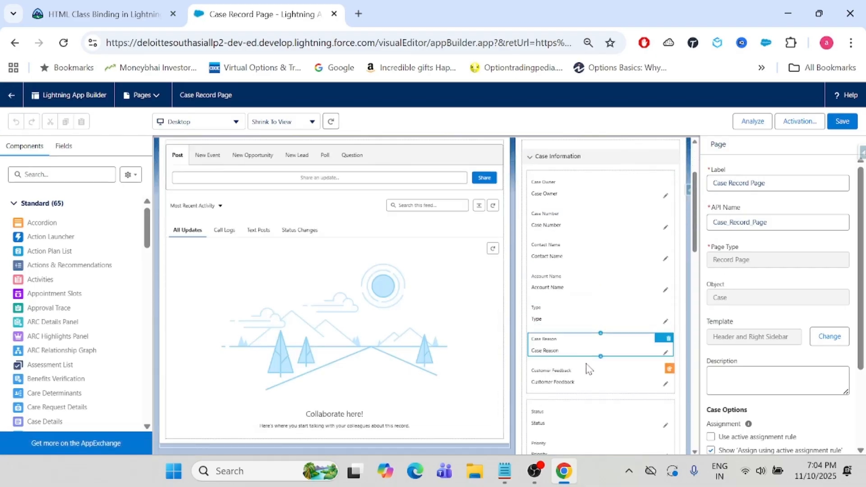
pyautogui.click(577, 379)
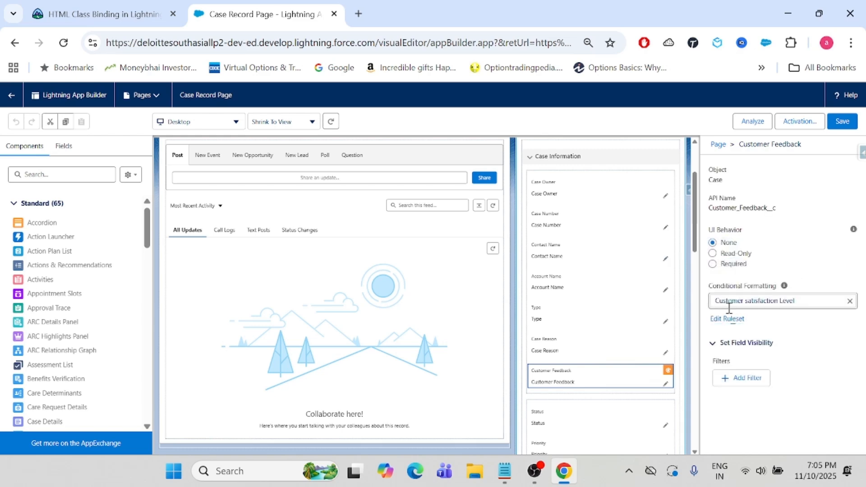
# - Edit Rule 1 of the Customer satisfaction Level ruleset and add two blank conditions below the Positive condition
pyautogui.click(730, 320)
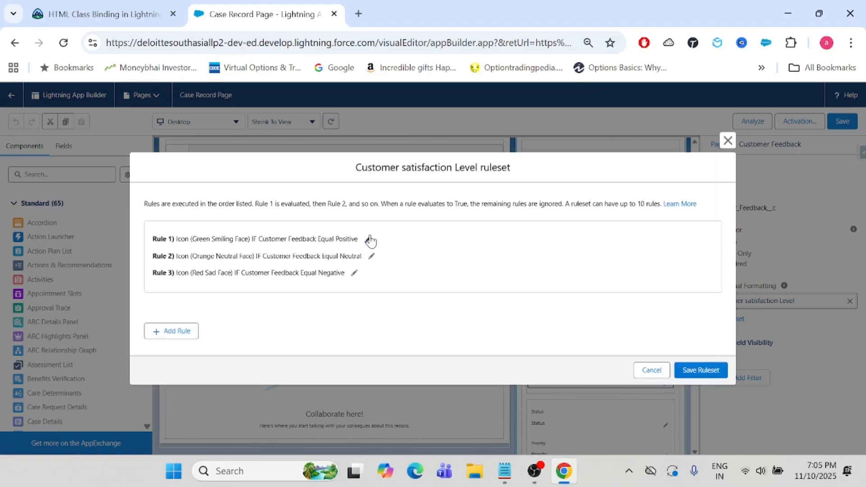
pyautogui.click(367, 240)
pyautogui.scroll(-3, 253, 280)
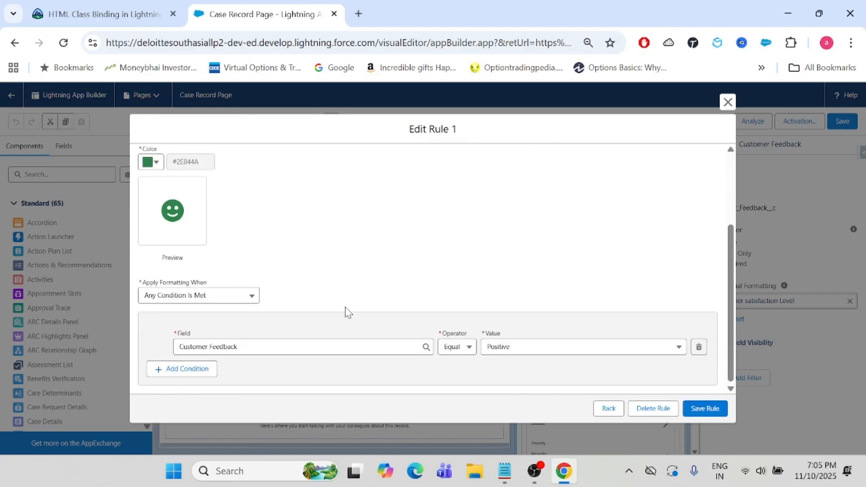
pyautogui.click(185, 366)
pyautogui.scroll(-1, 399, 311)
pyautogui.click(179, 378)
pyautogui.scroll(-1, 294, 307)
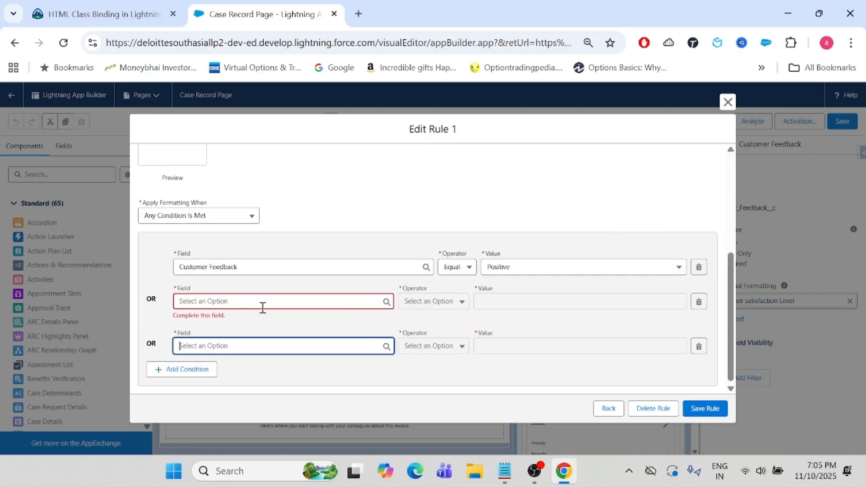
# - Try applying Rule 1's formatting Always, and switch it back to Any Condition Is Met
pyautogui.click(187, 216)
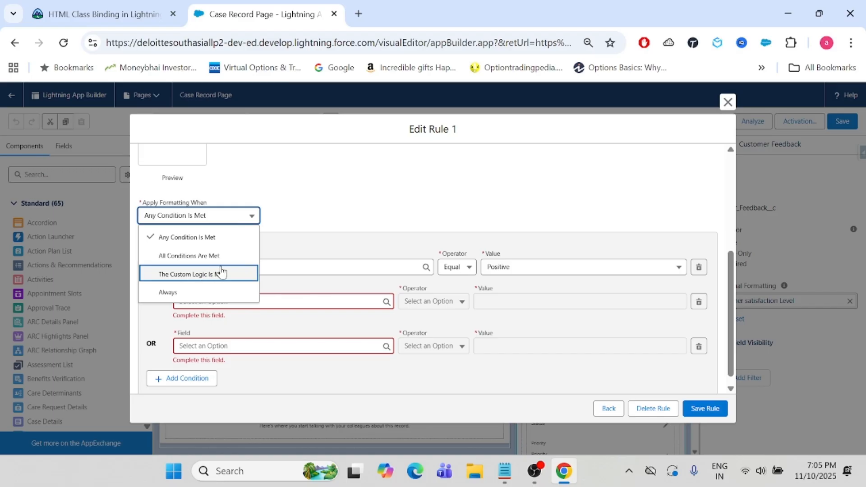
pyautogui.click(183, 293)
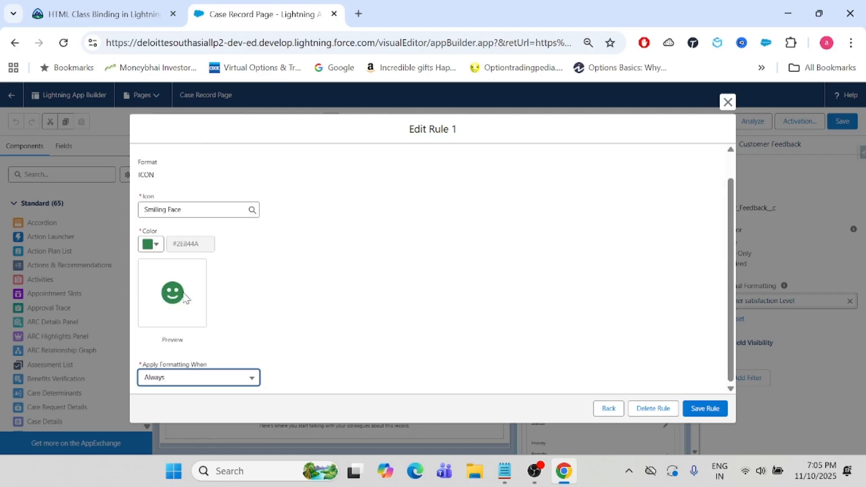
pyautogui.click(321, 271)
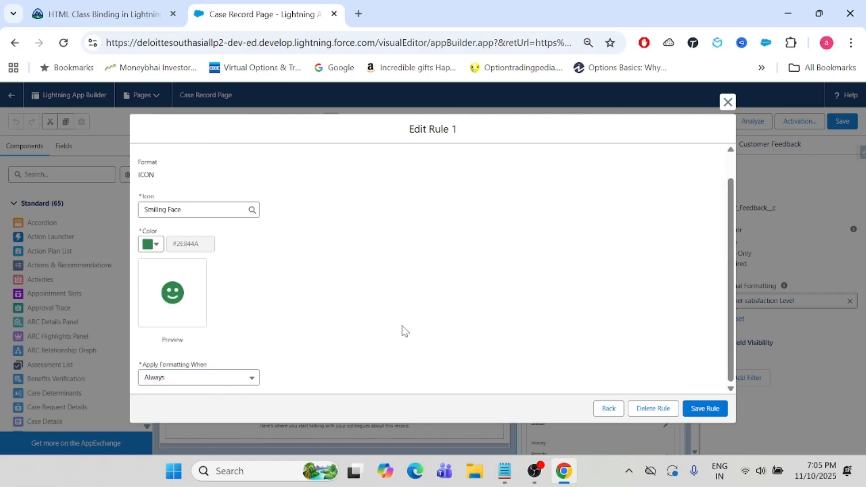
pyautogui.click(239, 379)
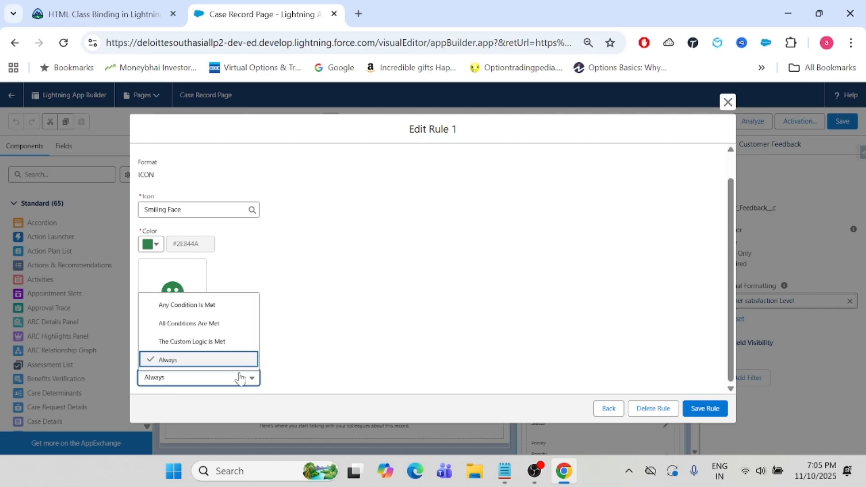
pyautogui.click(217, 310)
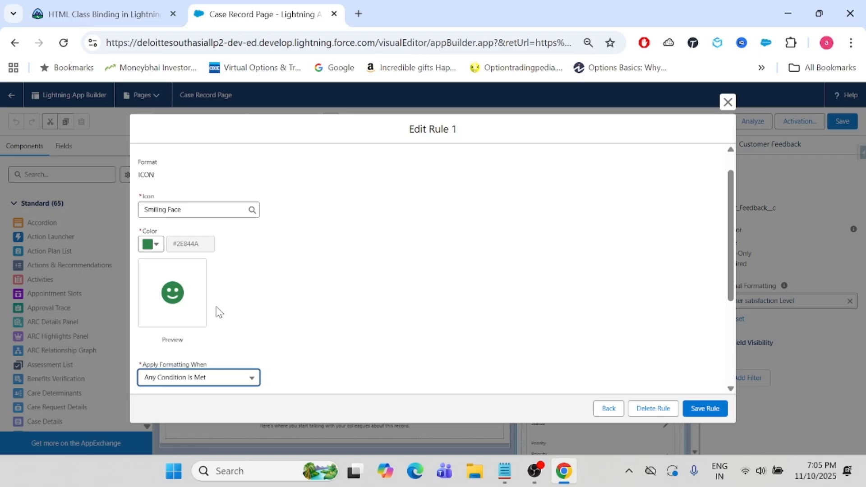
# - Review Rule 1's settings, exit the conditional formatting wizard without saving and return to the case record
pyautogui.scroll(-3, 526, 307)
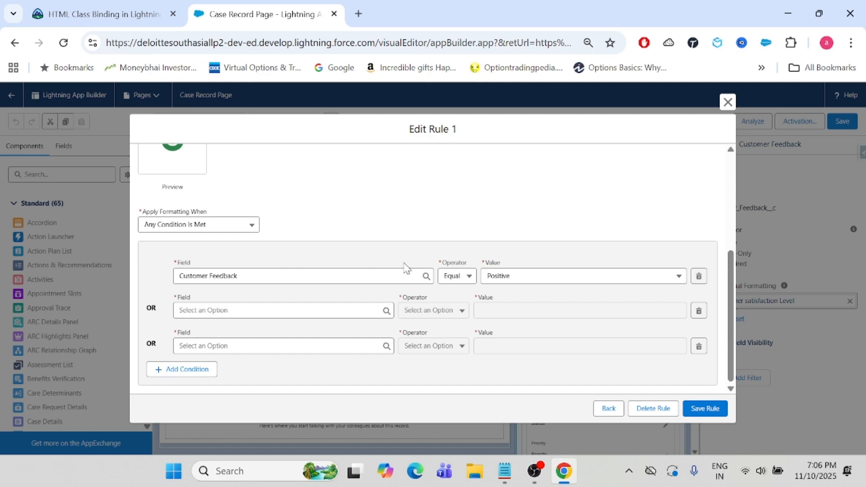
pyautogui.scroll(3, 404, 247)
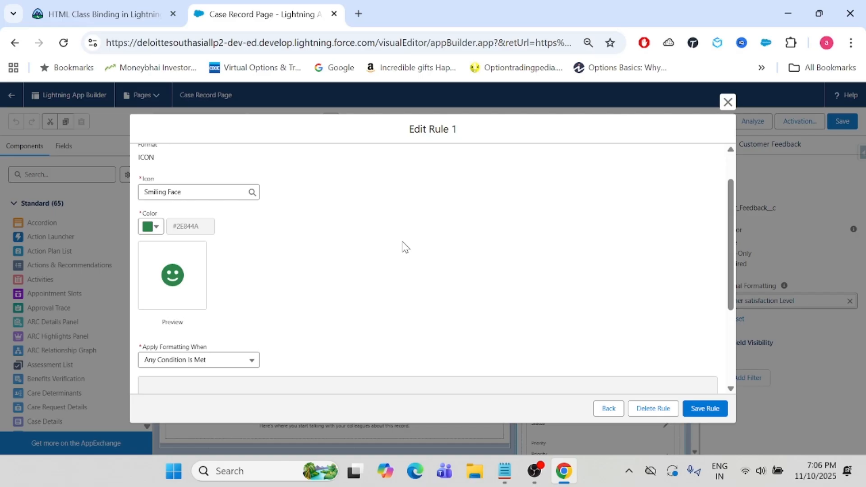
pyautogui.click(728, 103)
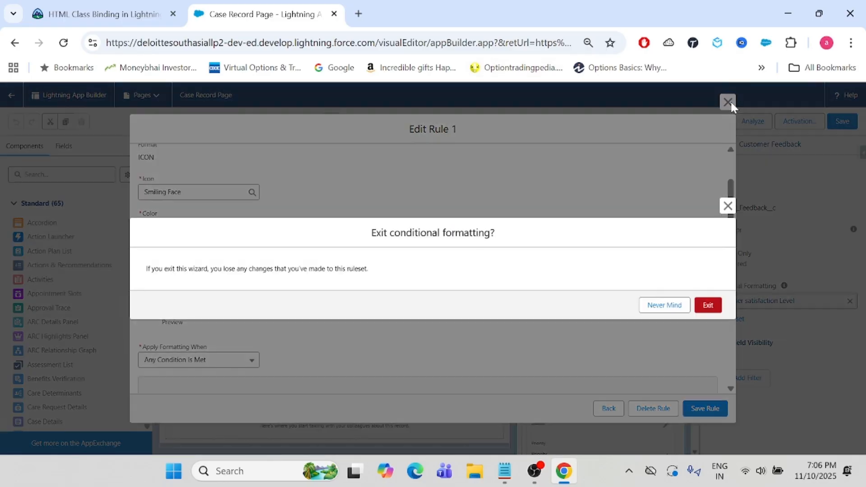
pyautogui.click(711, 306)
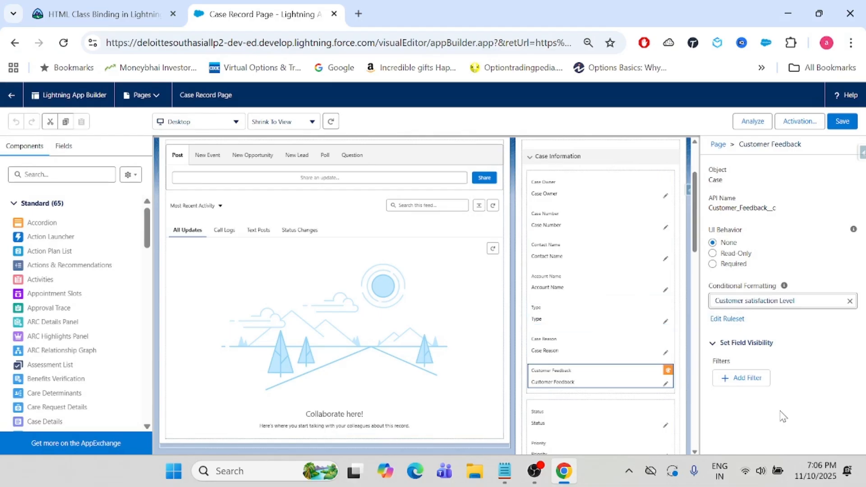
pyautogui.click(11, 96)
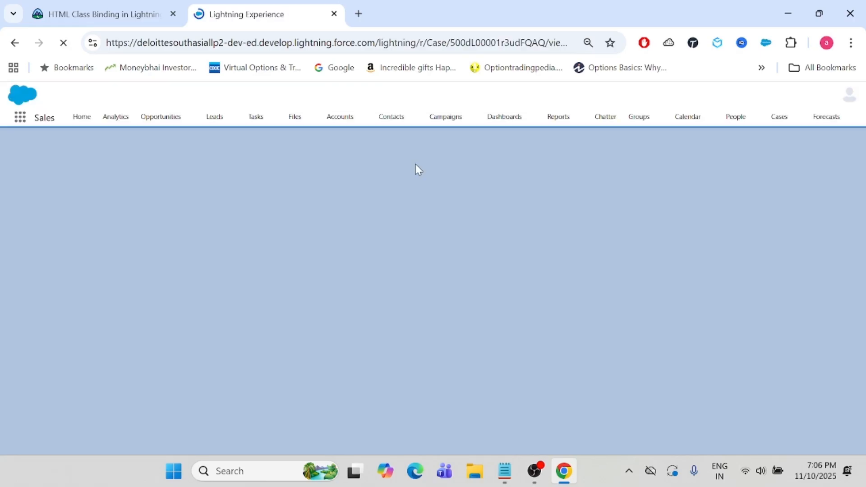